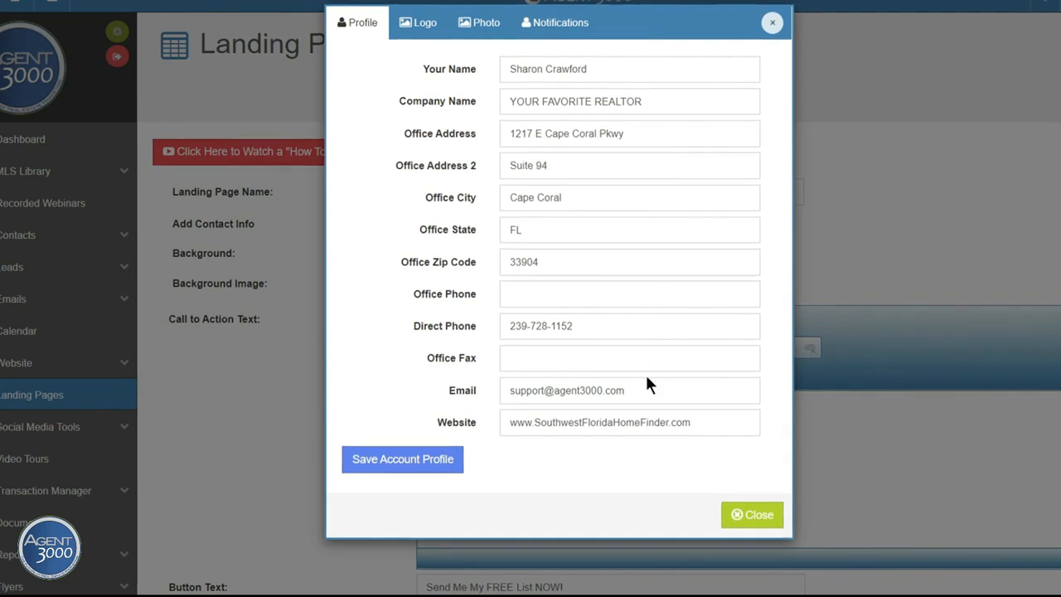
Step: Review the Logo and Photo tabs, then save the account profile and close it
left_click(418, 25)
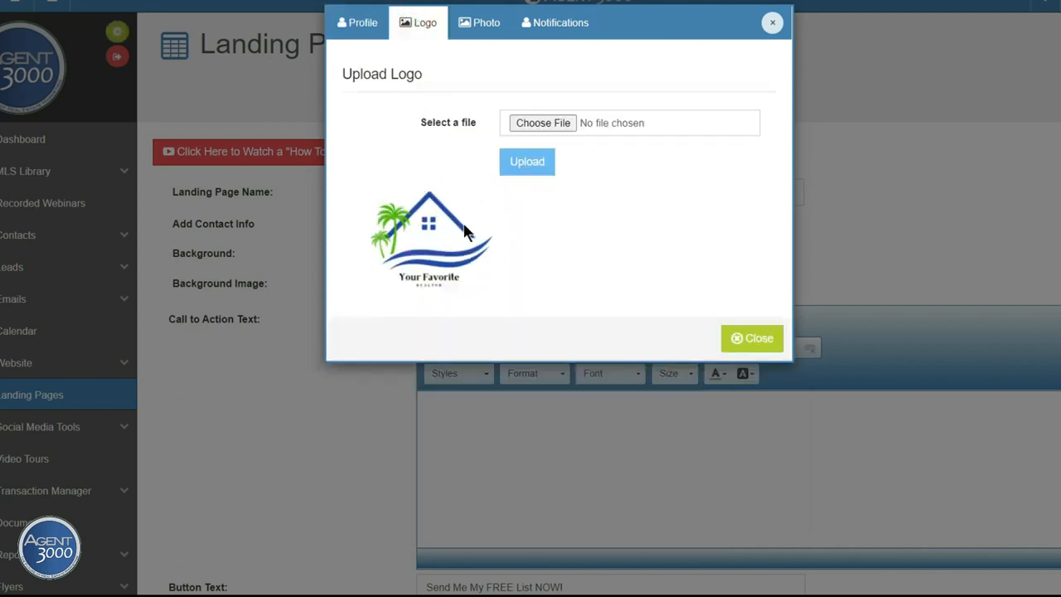
left_click(472, 23)
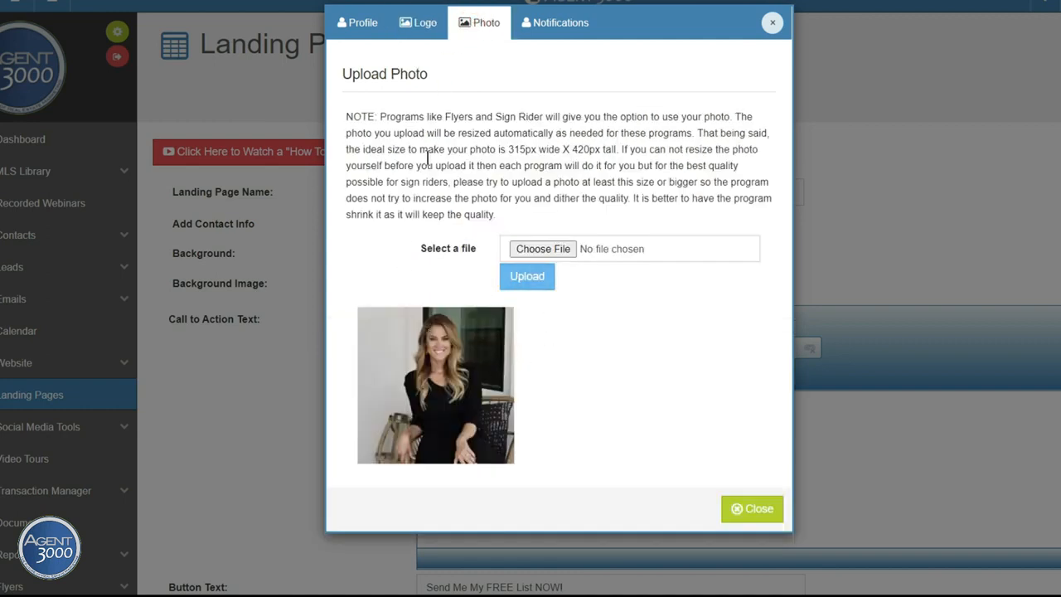
left_click(362, 23)
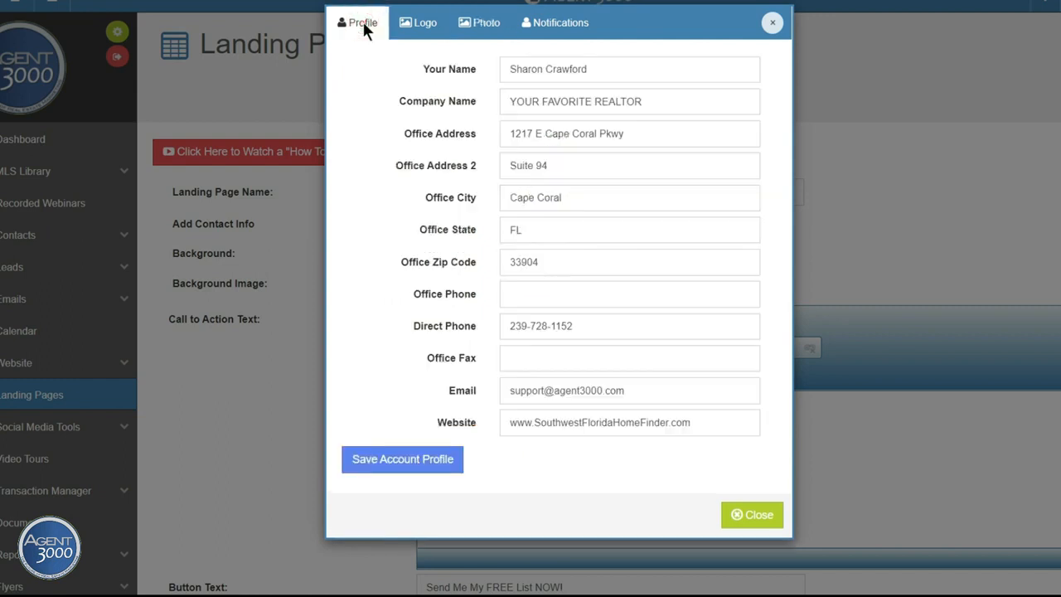
left_click(399, 460)
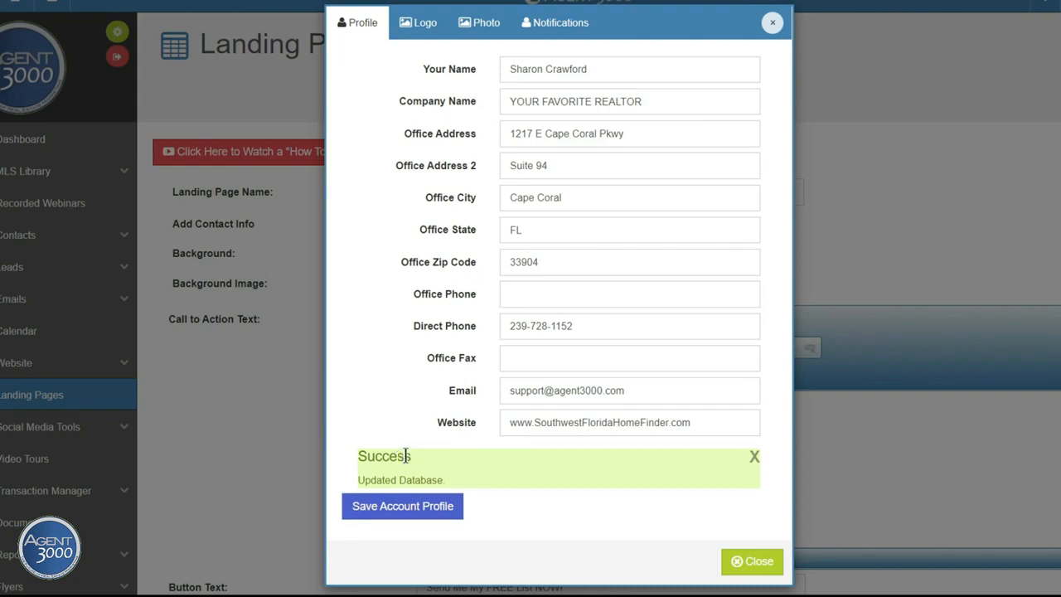
left_click(757, 563)
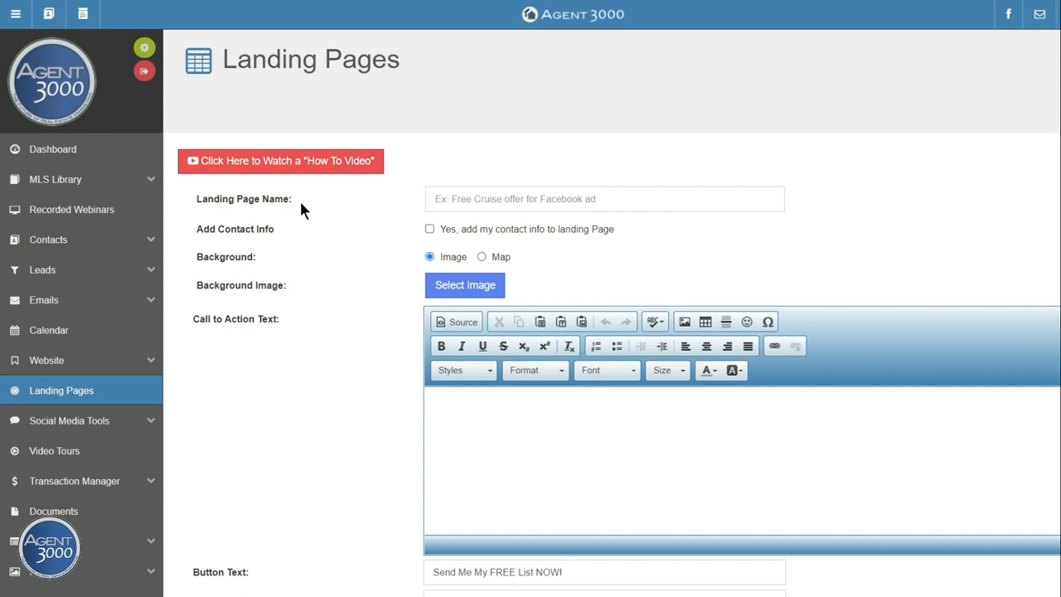
Step: Enter the landing page name 'Southwest Florida Pool Homes Under 500k' and open the background image picker
left_click(477, 197)
type("Scottsd")
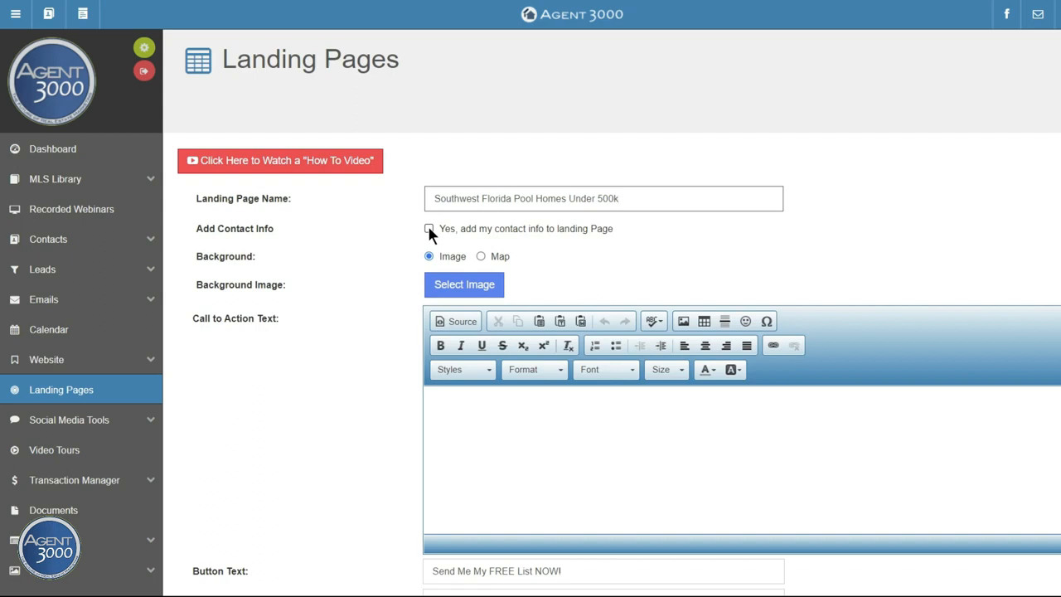
scroll(375, 256, "down", 1)
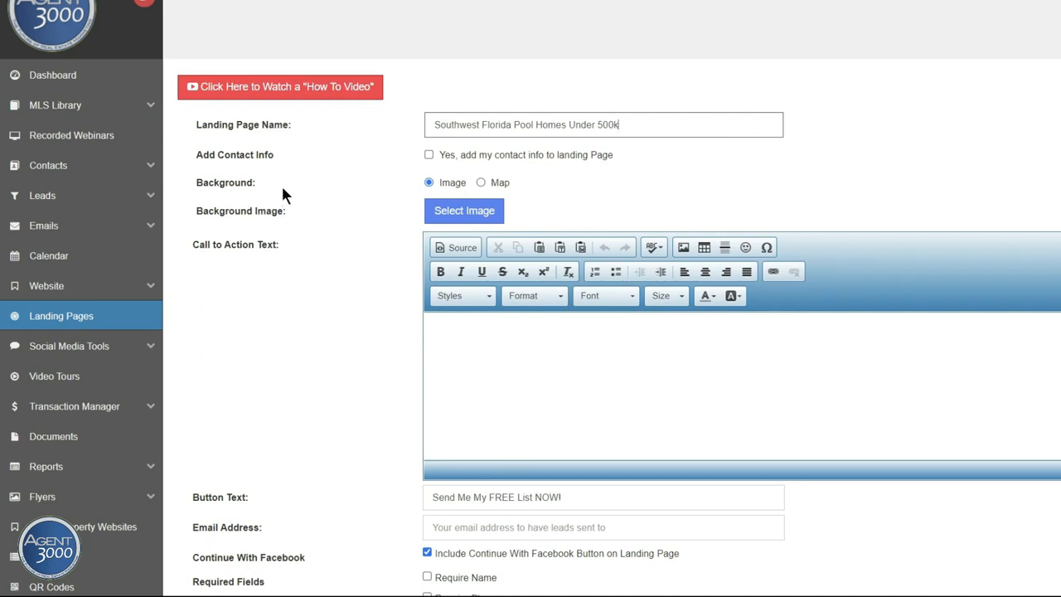
left_click(464, 213)
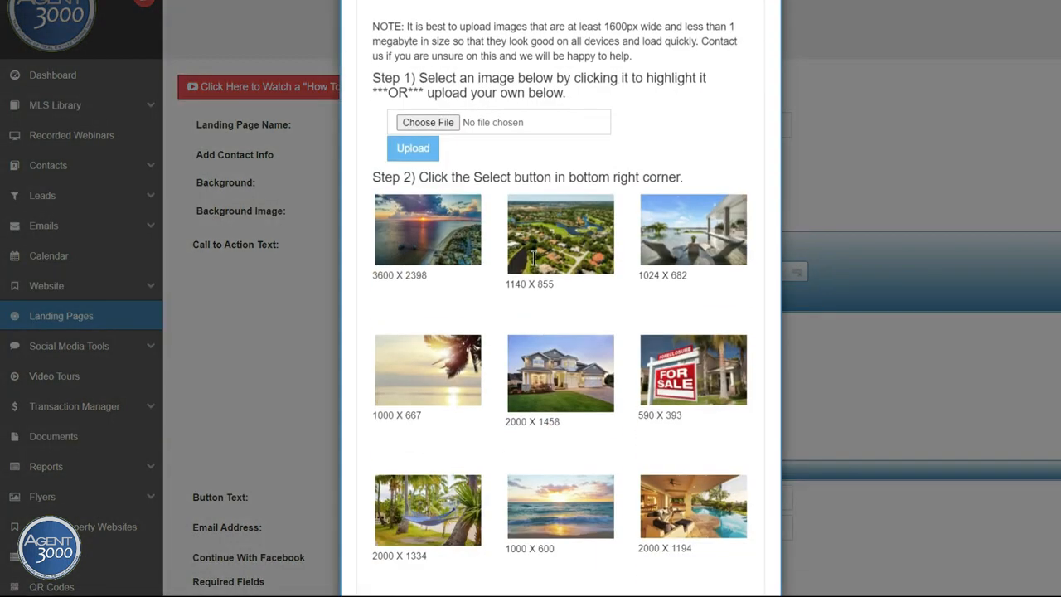
Step: Choose the 2000 X 1194 poolside patio photo from the gallery as the background image
scroll(534, 257, "down", 2)
scroll(533, 257, "down", 3)
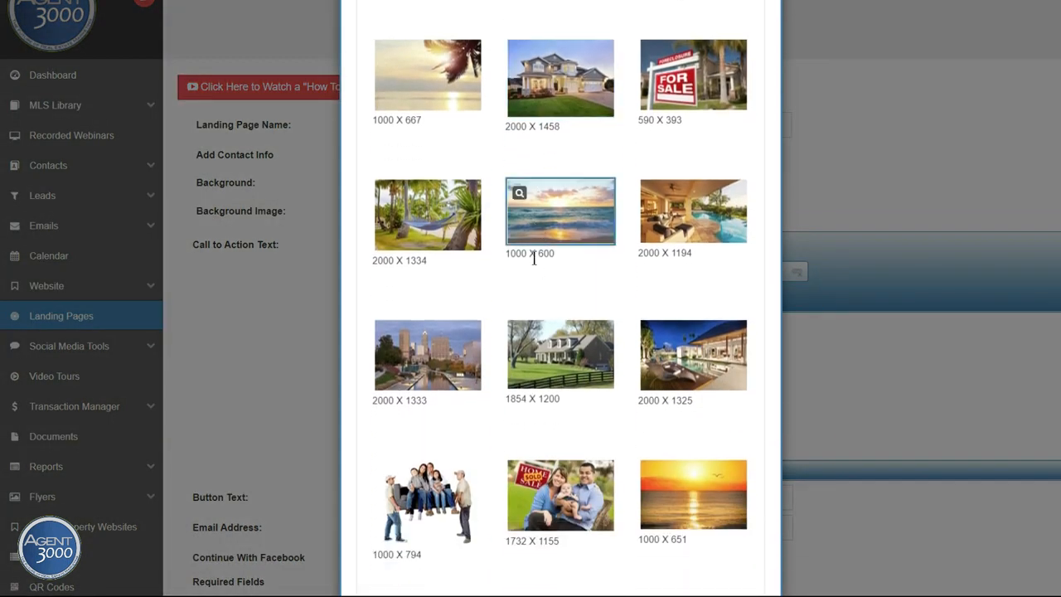
scroll(534, 257, "down", 1)
scroll(534, 256, "down", 4)
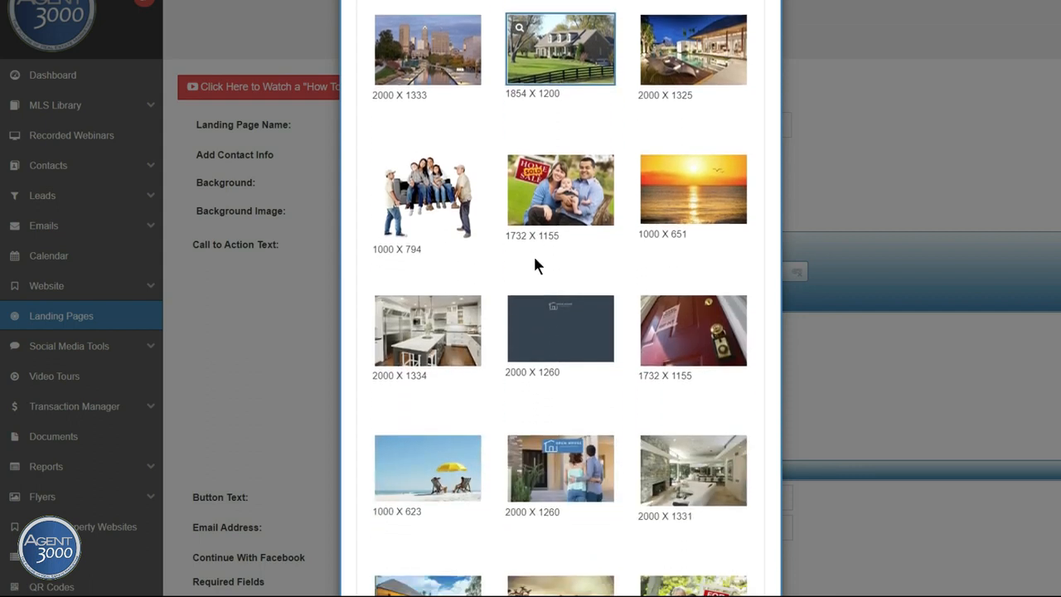
scroll(534, 263, "down", 5)
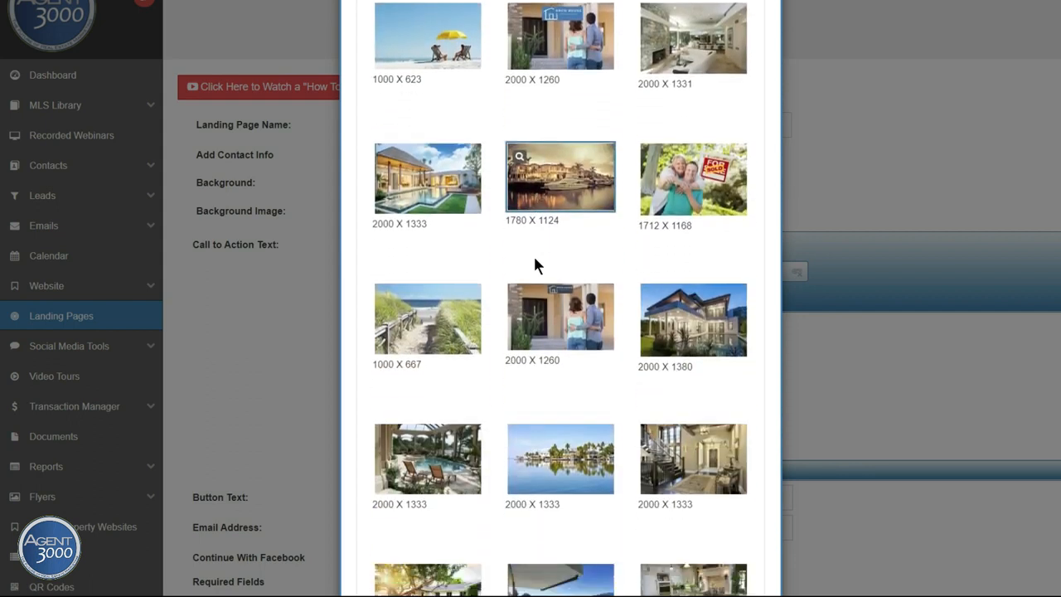
scroll(534, 265, "down", 3)
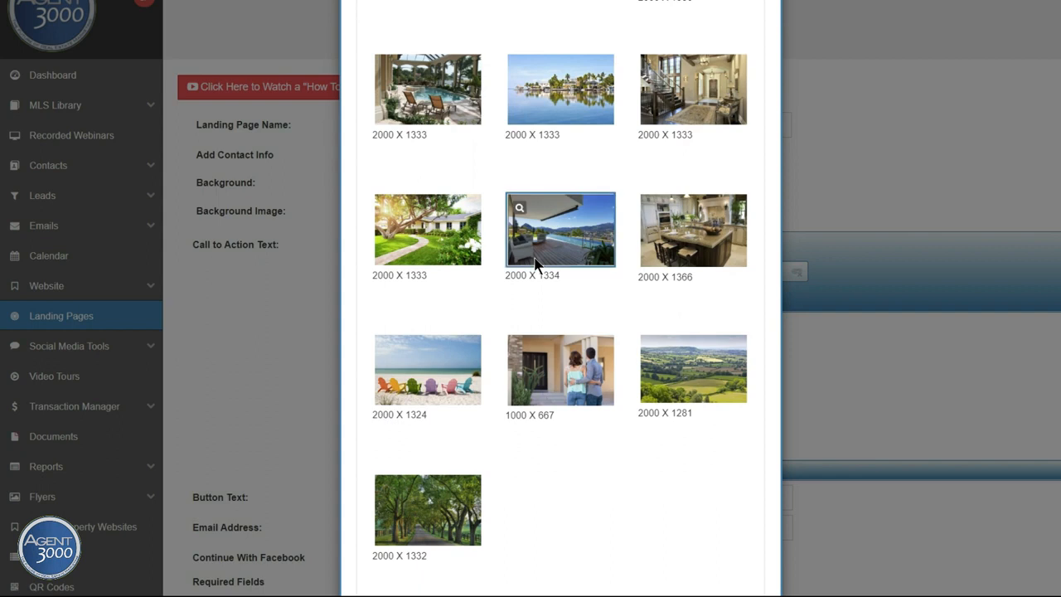
scroll(535, 265, "down", 1)
scroll(535, 265, "down", 4)
scroll(535, 263, "up", 6)
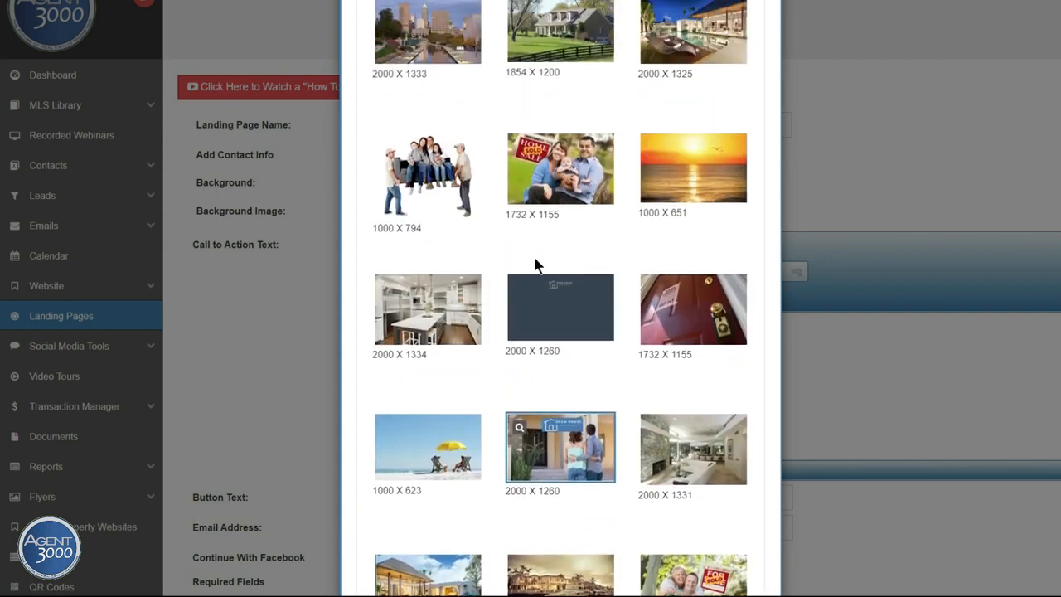
scroll(535, 264, "up", 1)
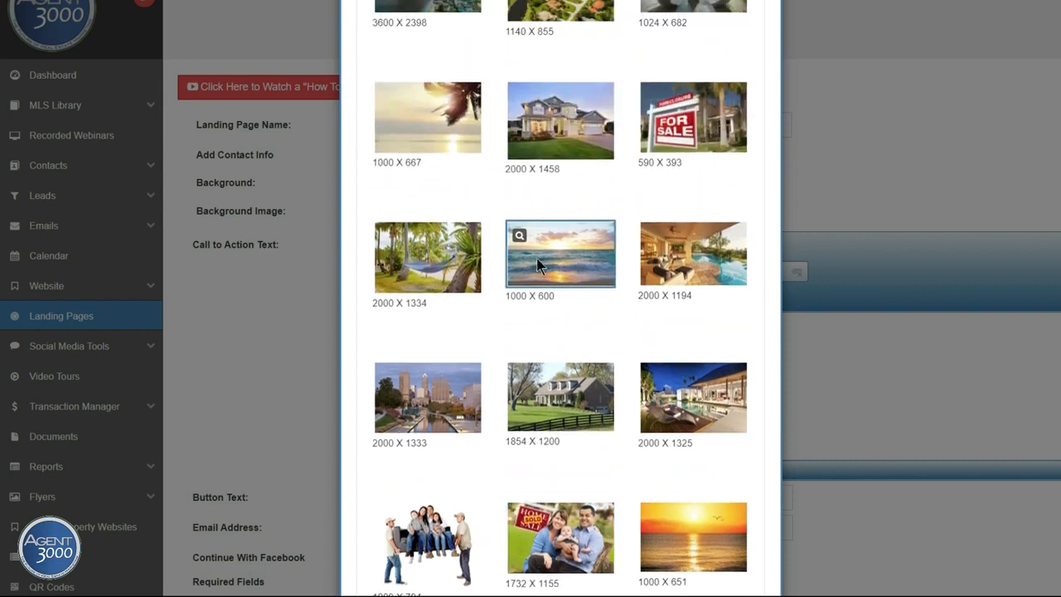
left_click(684, 272)
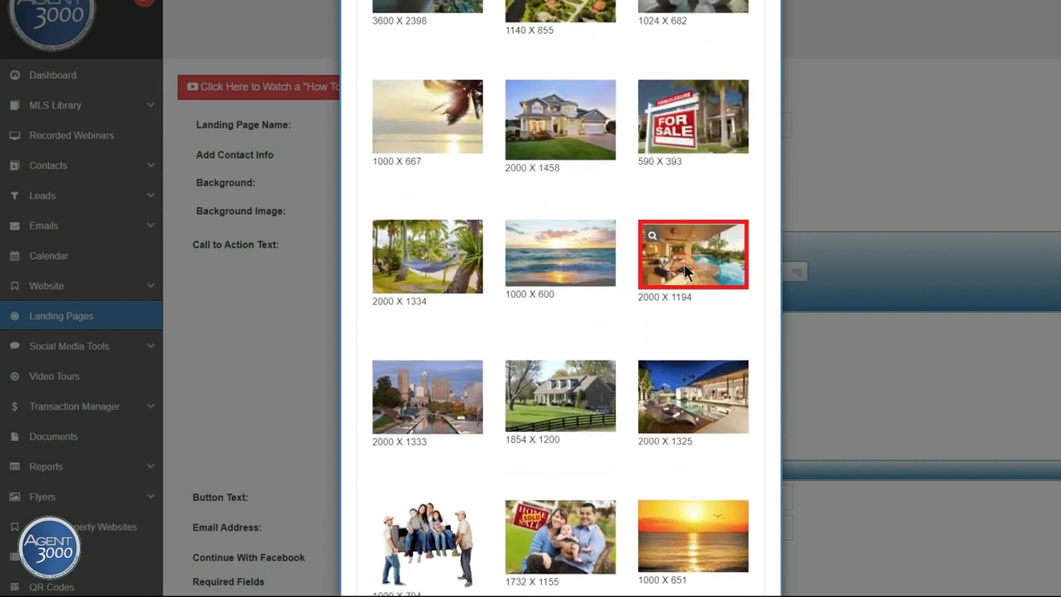
scroll(582, 314, "down", 9)
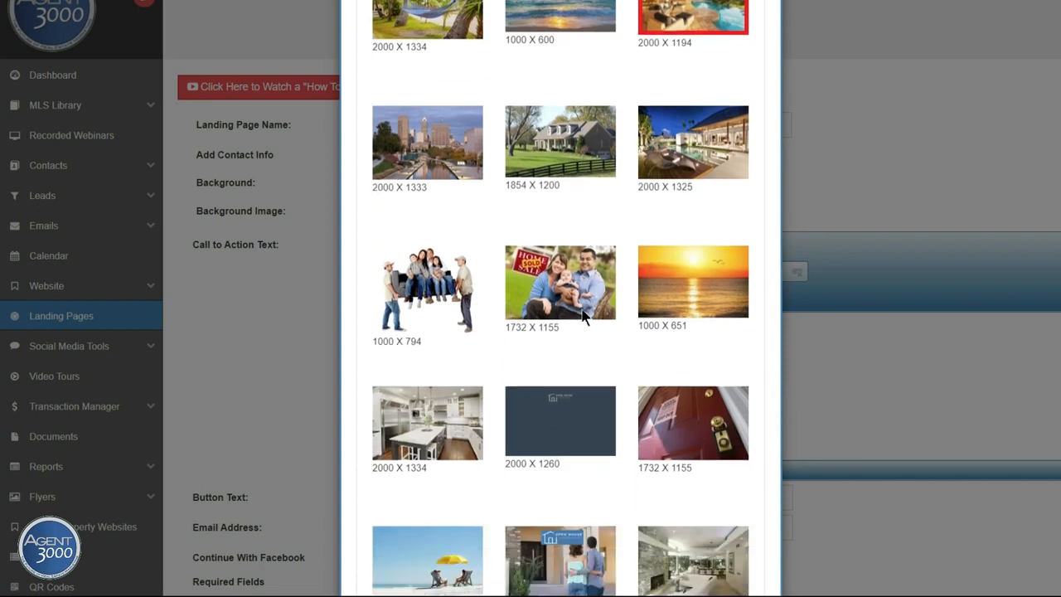
scroll(584, 310, "down", 6)
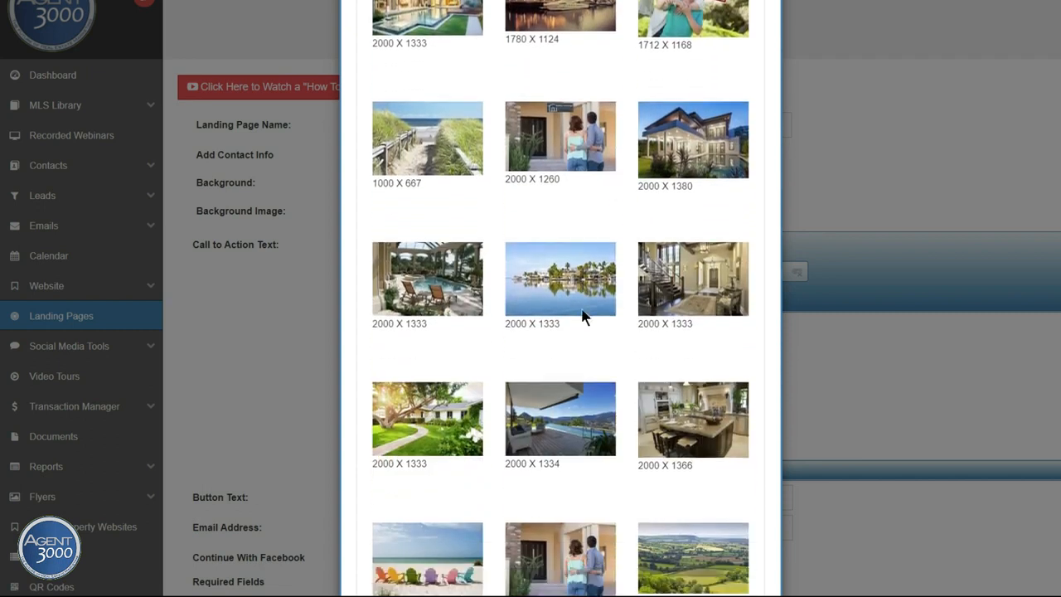
left_click(694, 553)
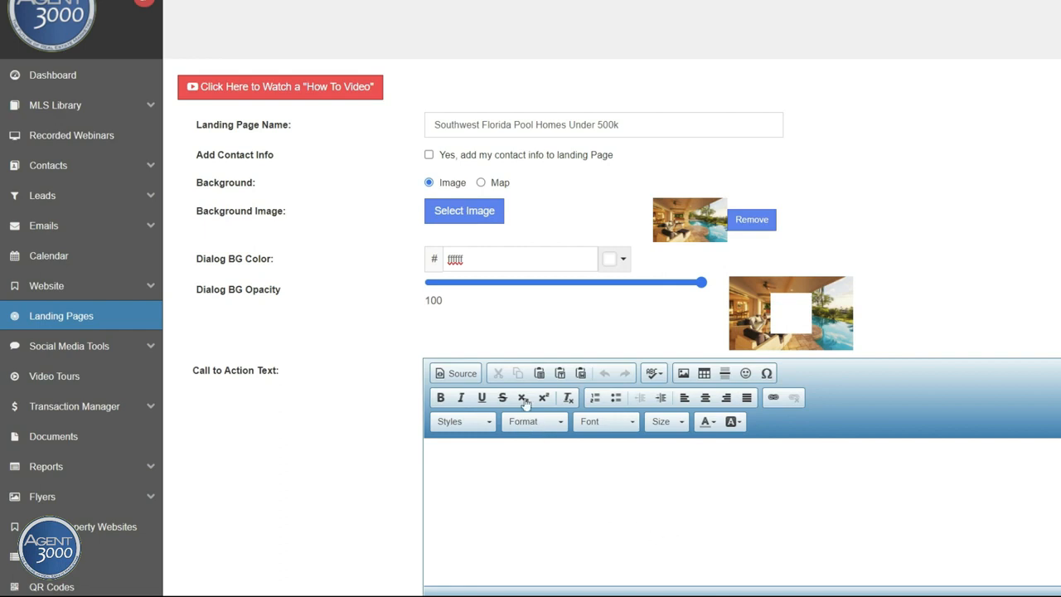
Step: Keep the photo background and white dialog colour, and lower Dialog BG Opacity to about 70
left_click(479, 181)
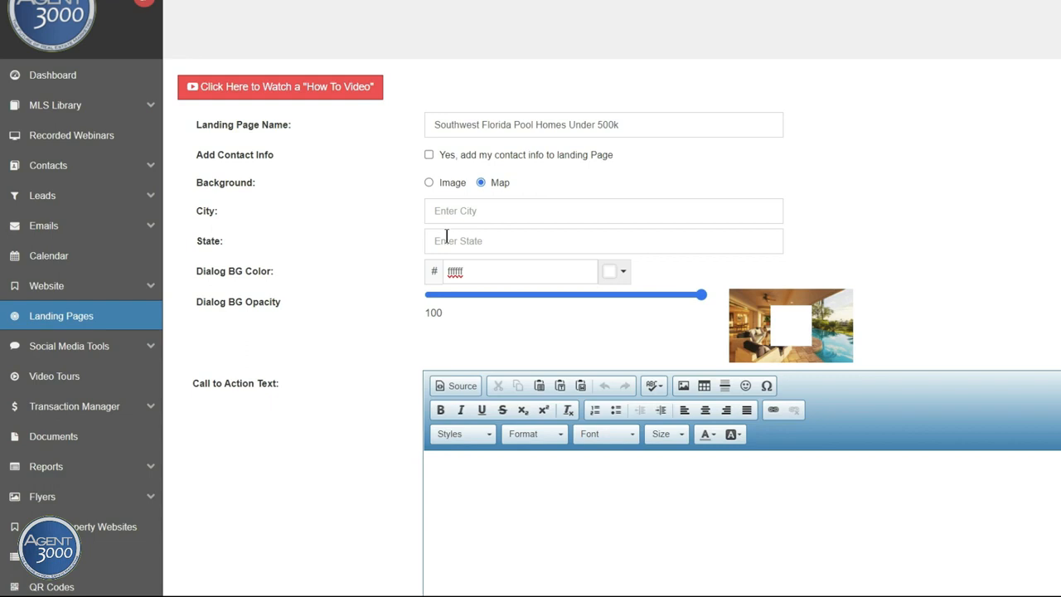
left_click(427, 183)
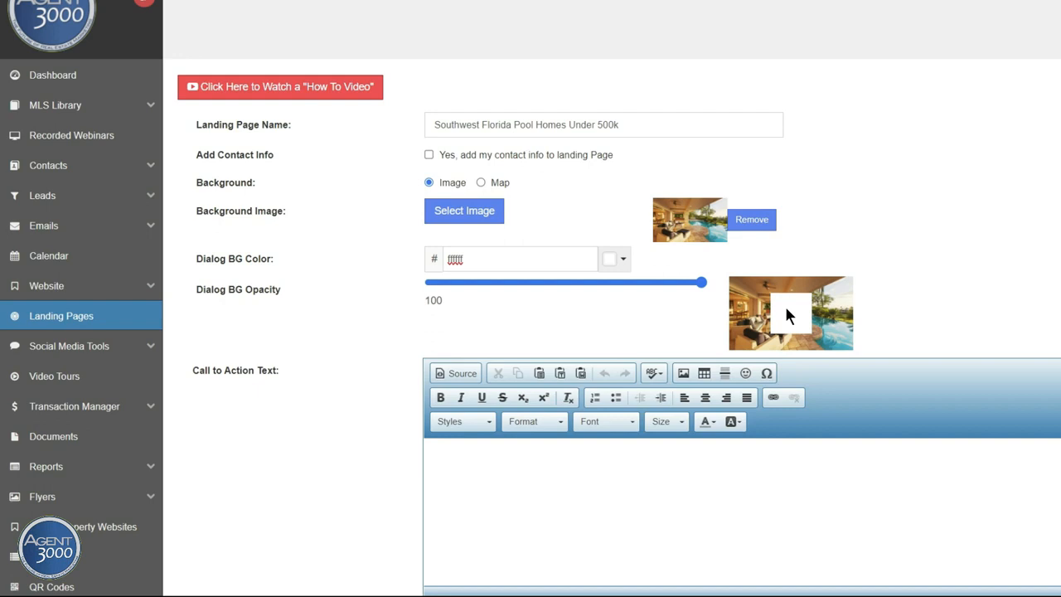
left_click(623, 262)
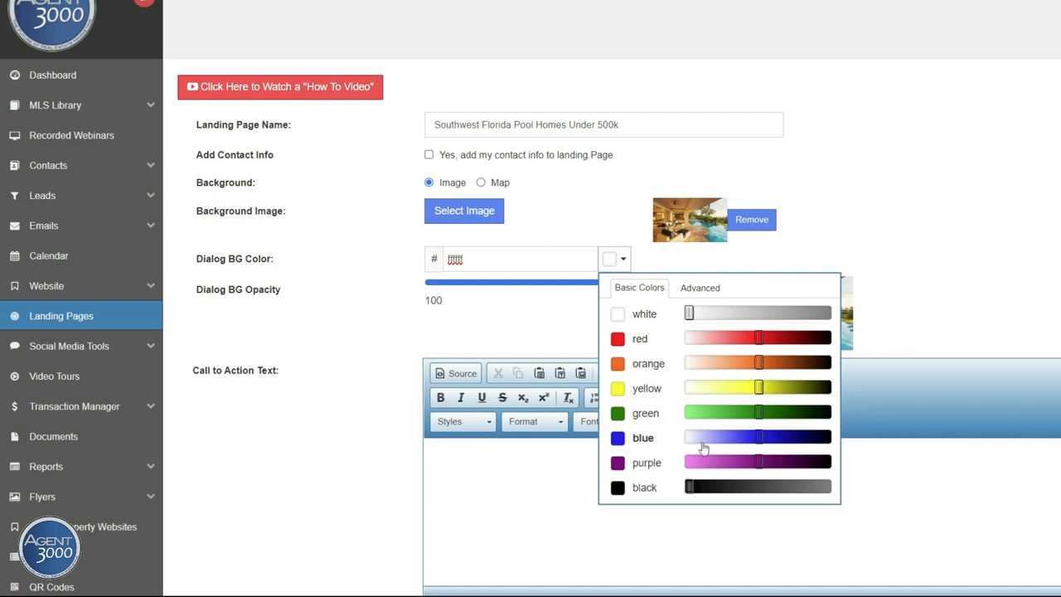
left_click(802, 246)
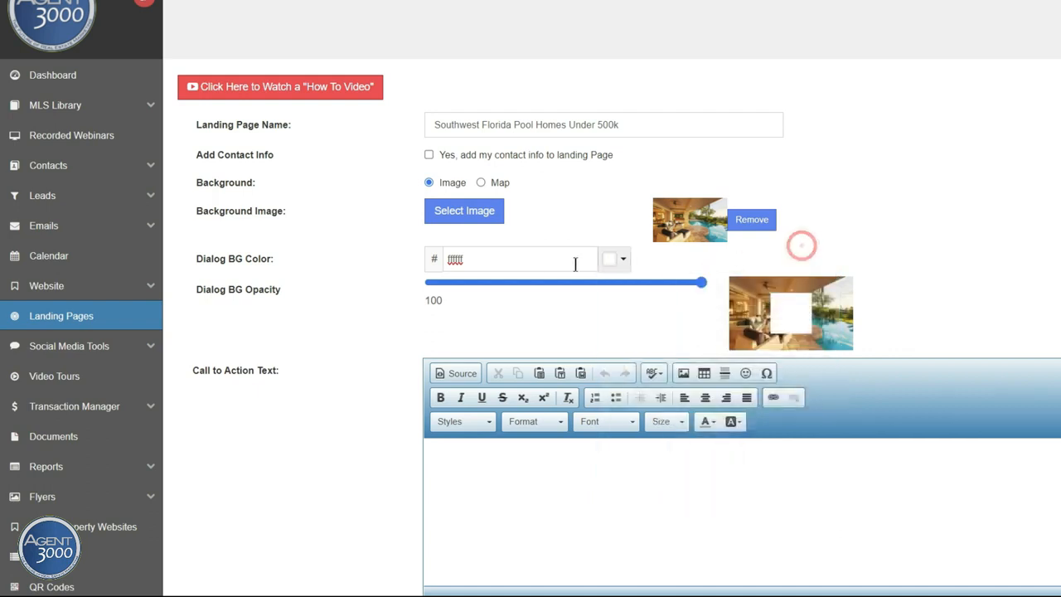
left_click(497, 260)
left_click(801, 321)
left_click(700, 282)
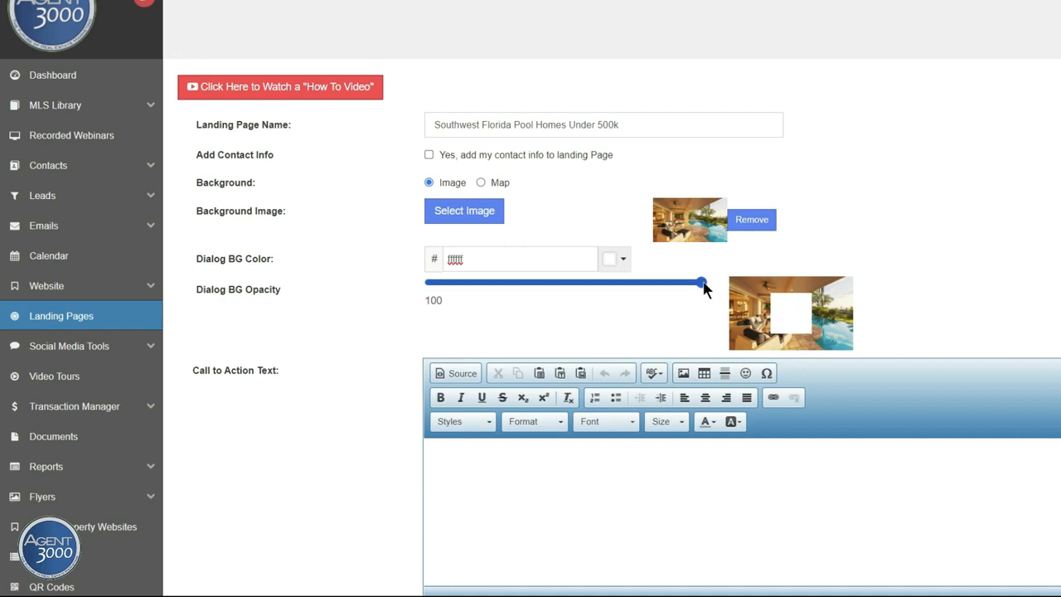
left_click_drag(700, 283, 617, 283)
Step: Type the call-to-action line 'INSTANTLY VIEW SW FL' and start a second line
scroll(241, 273, "down", 2)
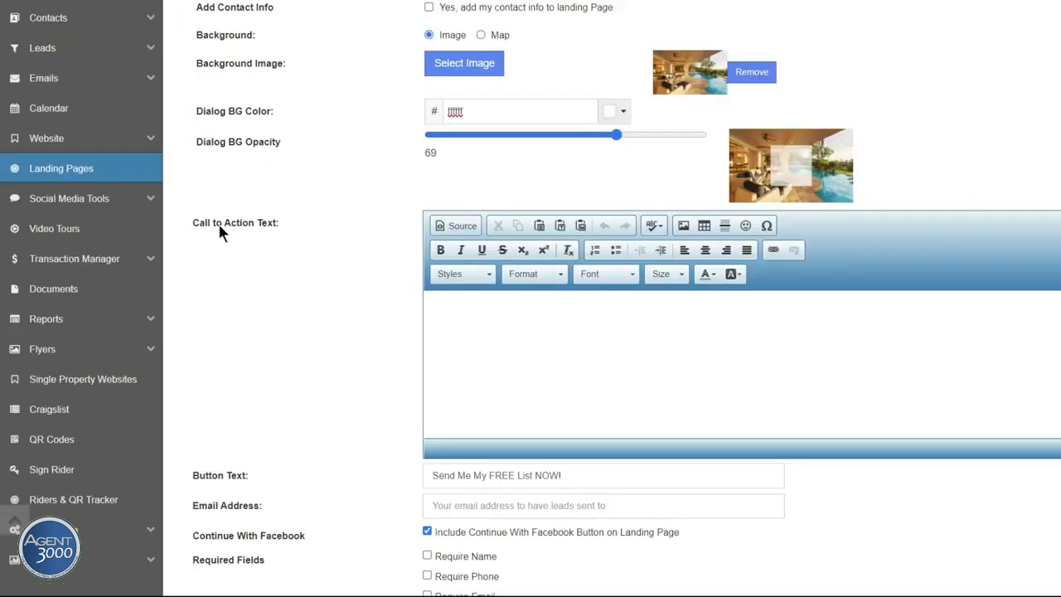
left_click(474, 312)
left_click(782, 160)
scroll(388, 235, "down", 1)
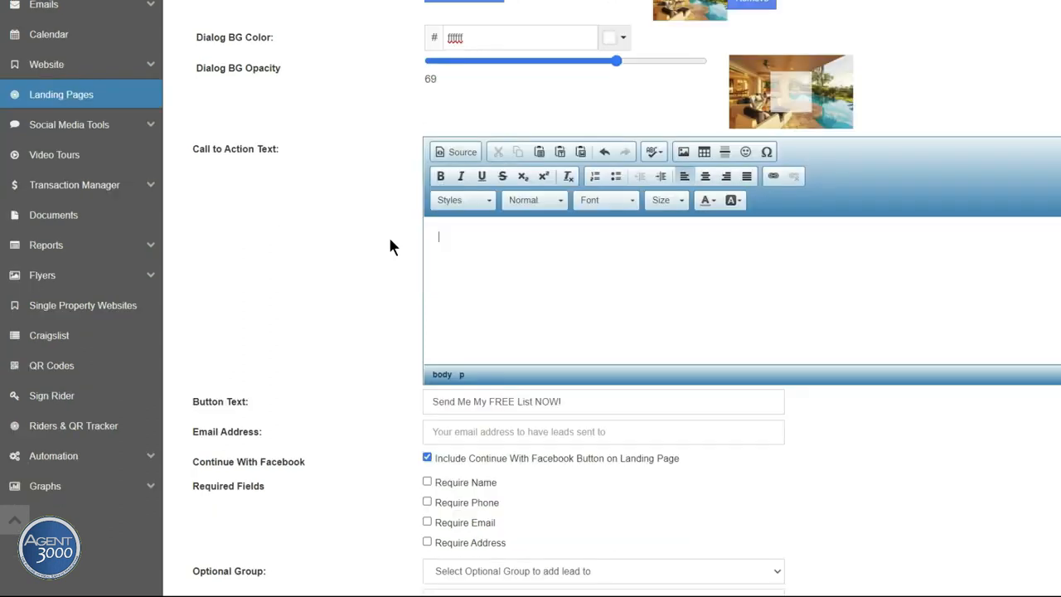
type("INSTANTLY VIEW SW FL")
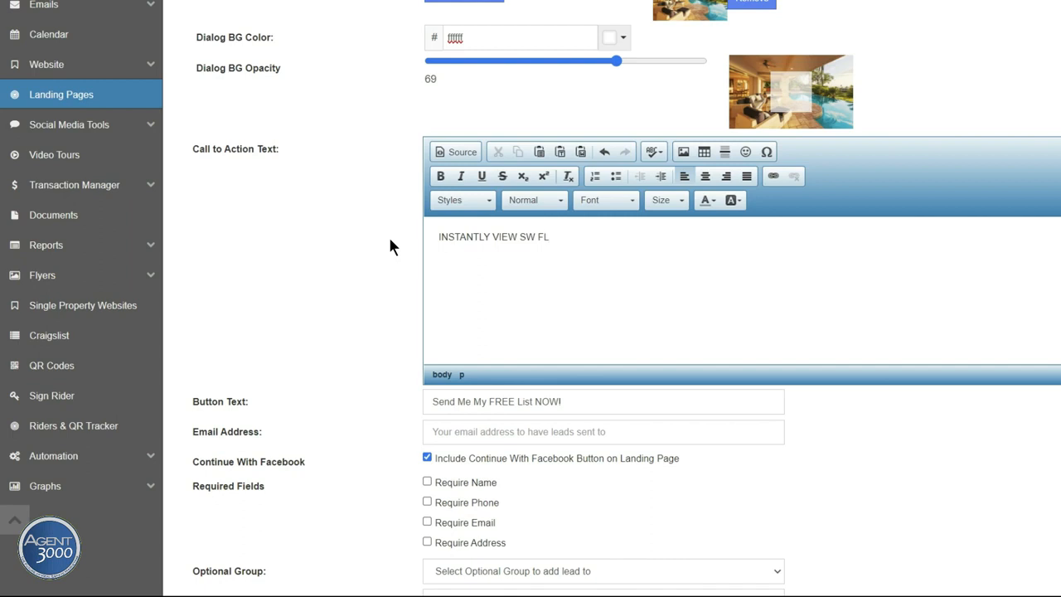
key("BackSpace")
key("Return")
Step: Make both headline lines, 'INSTANTLY VIEW SW FL POOL HOMES UNDER $500K', bold
type("POOL HOMES UNDER $500K")
key("ctrl+a")
left_click(571, 270)
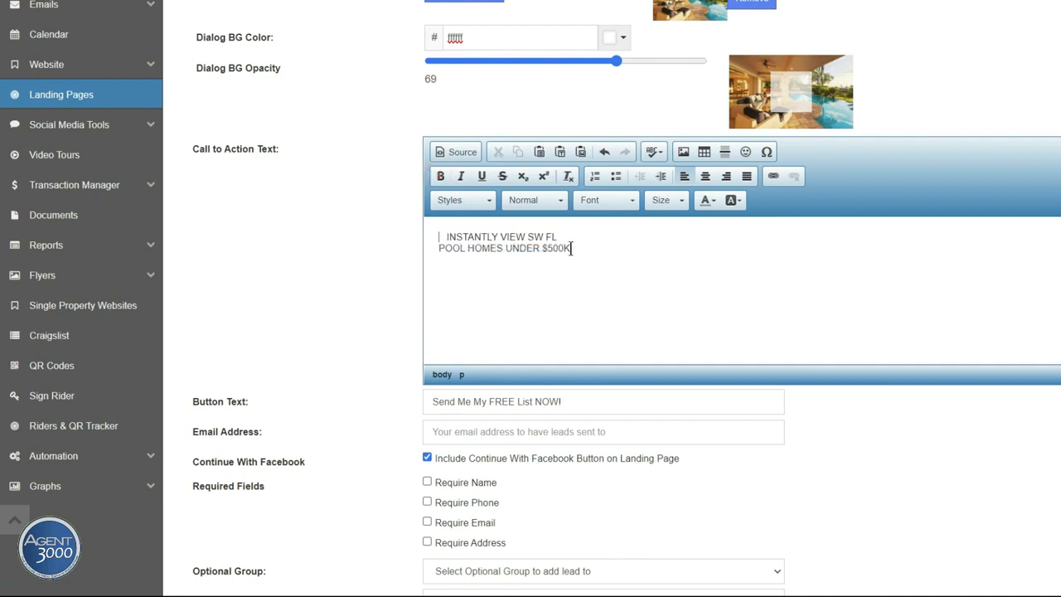
left_click_drag(571, 247, 435, 219)
left_click(441, 177)
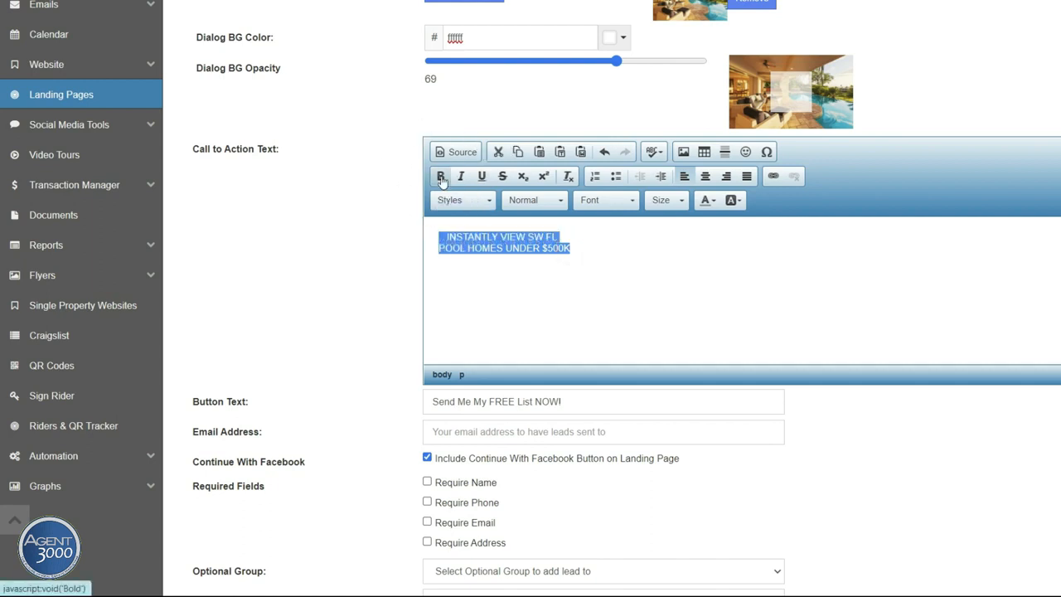
left_click(440, 234)
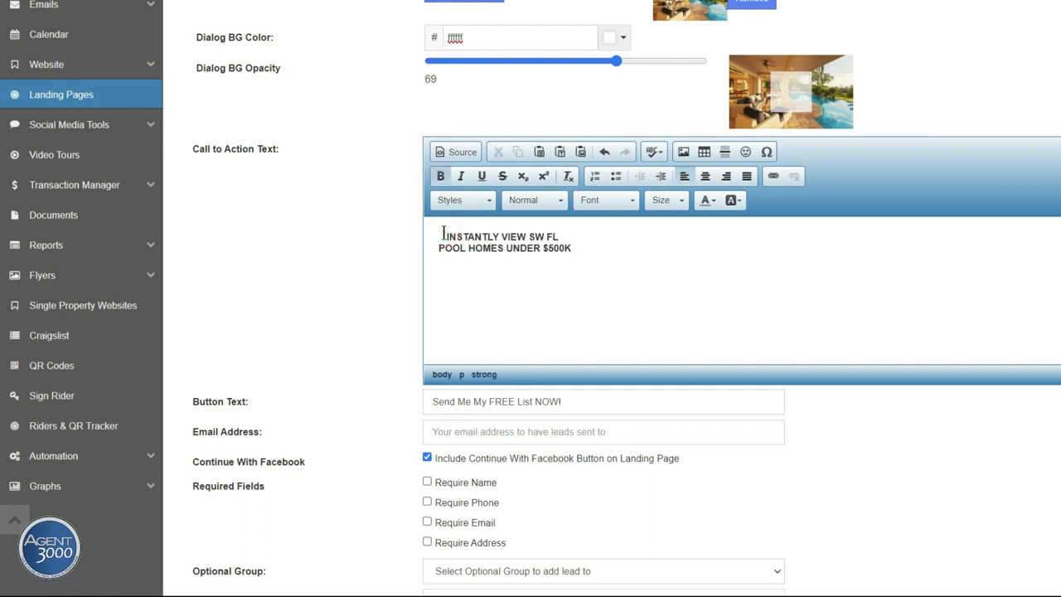
left_click_drag(443, 234, 582, 253)
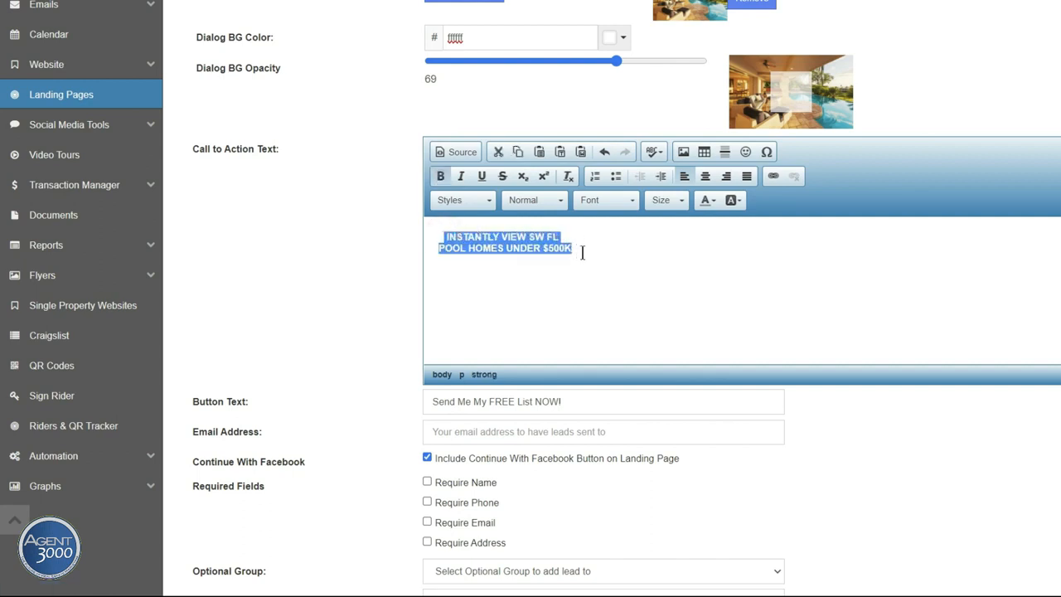
Step: Colour the call-to-action headline dark blue #0000cc using More Colors
left_click(711, 203)
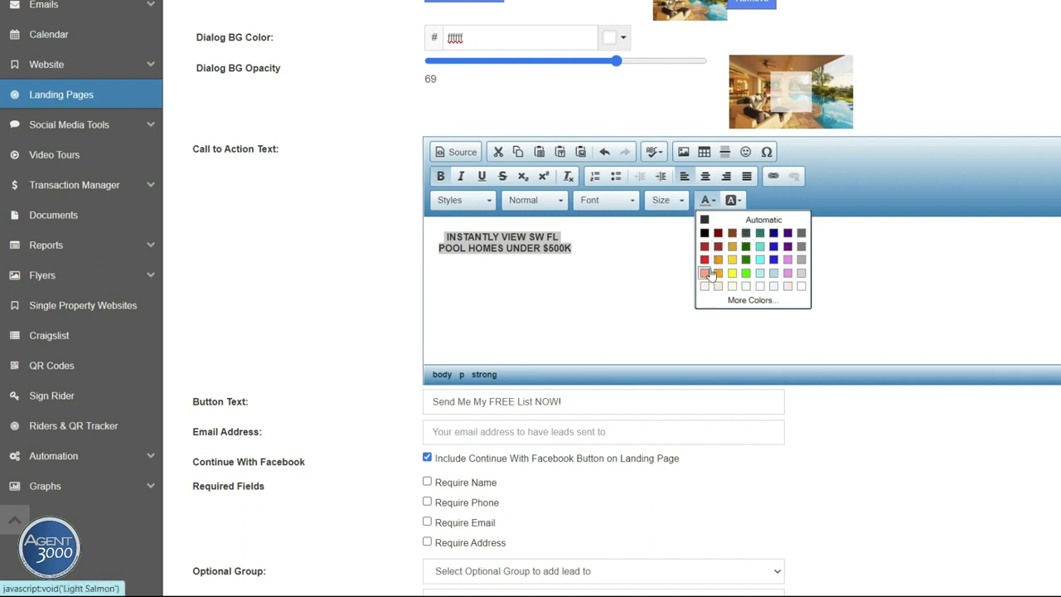
left_click(735, 301)
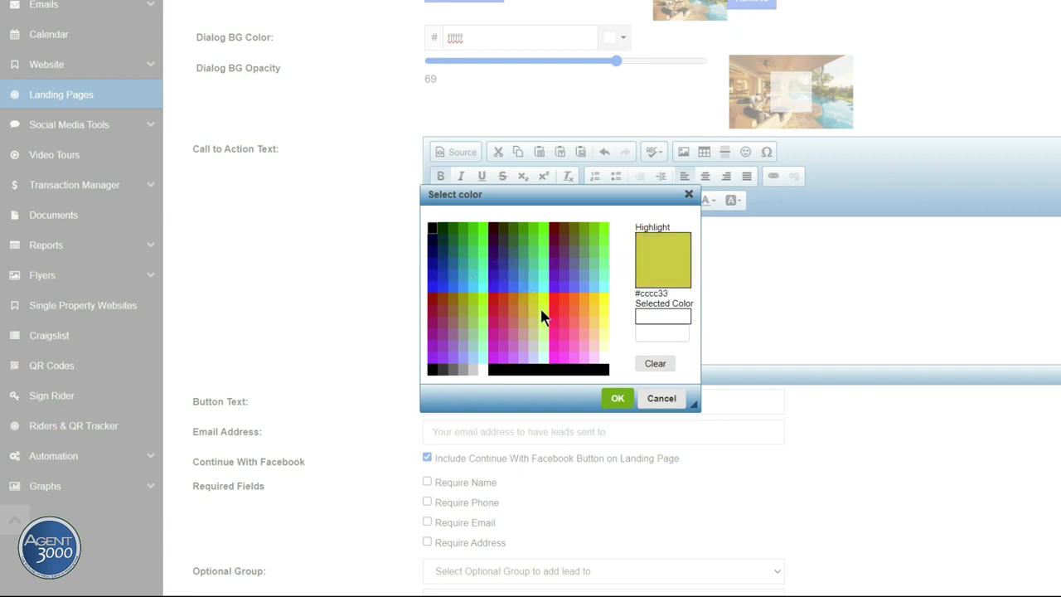
left_click(647, 332)
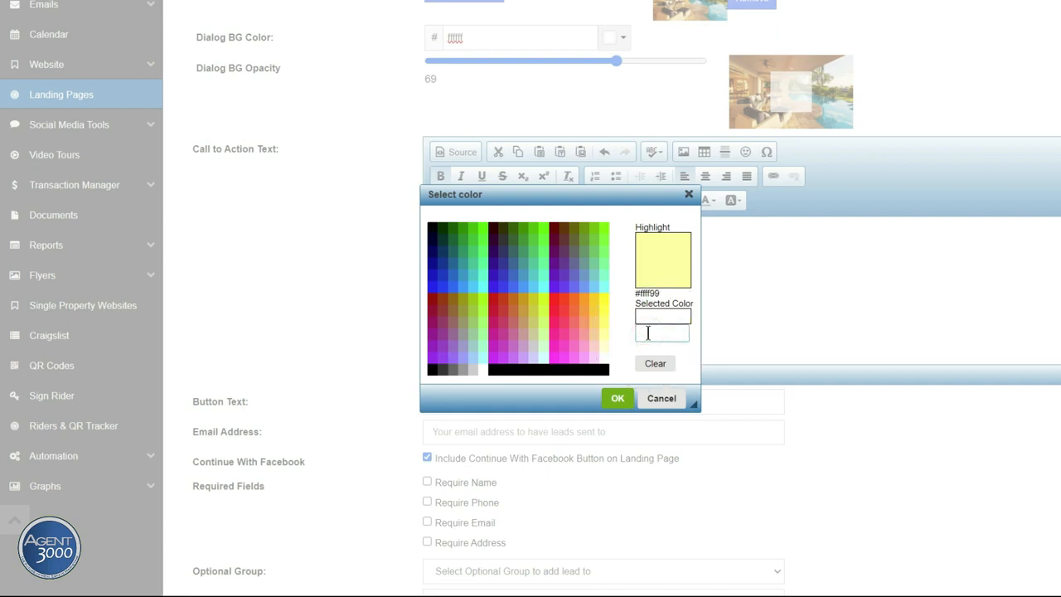
left_click(434, 272)
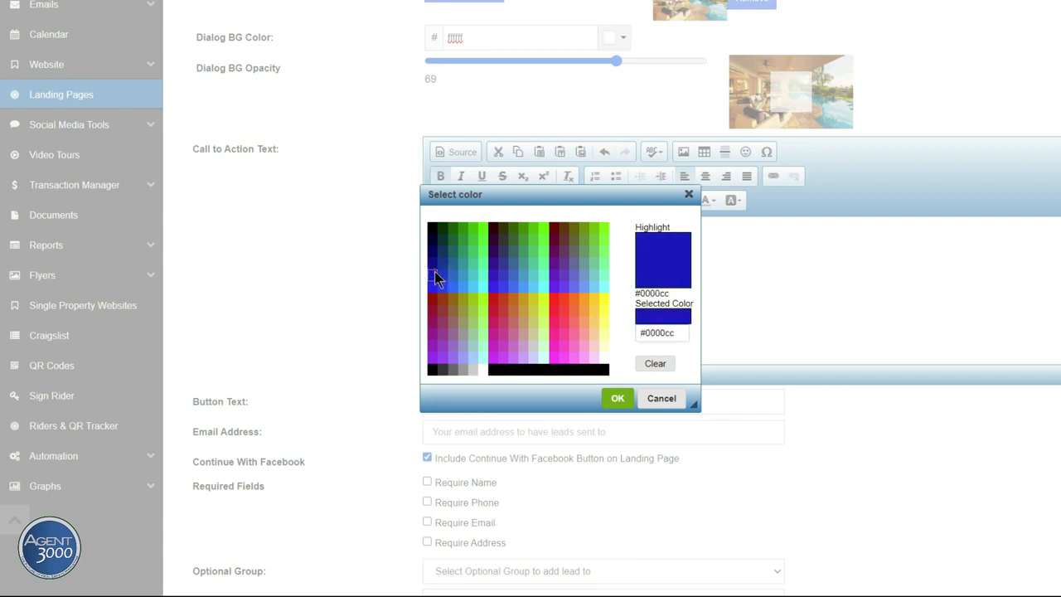
left_click(622, 399)
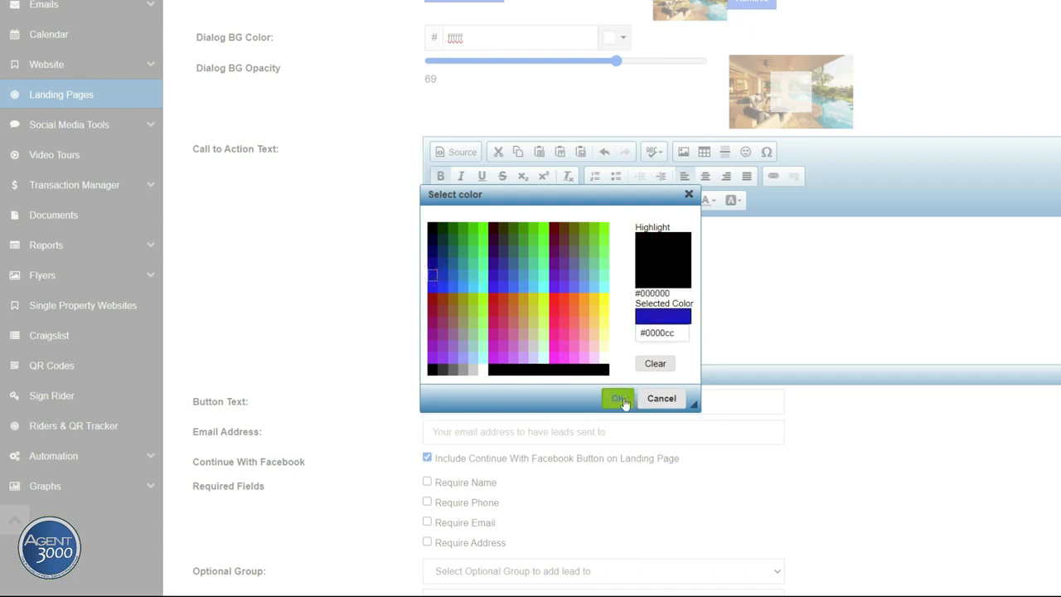
left_click(622, 400)
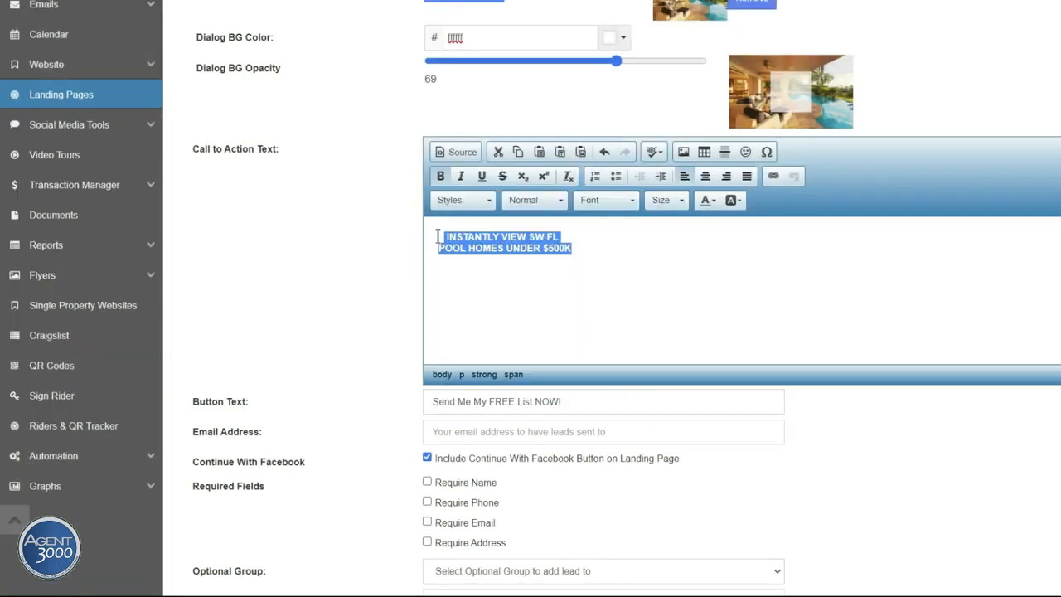
Step: Set the headline to font size 20 and remove the leading space on its first line
left_click(680, 211)
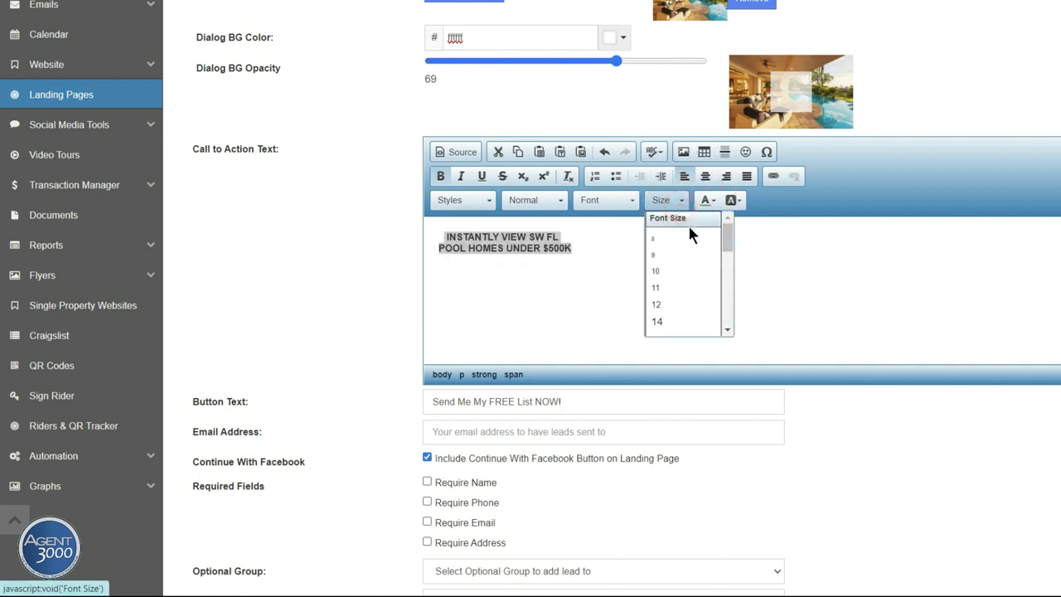
left_click_drag(726, 240, 726, 265)
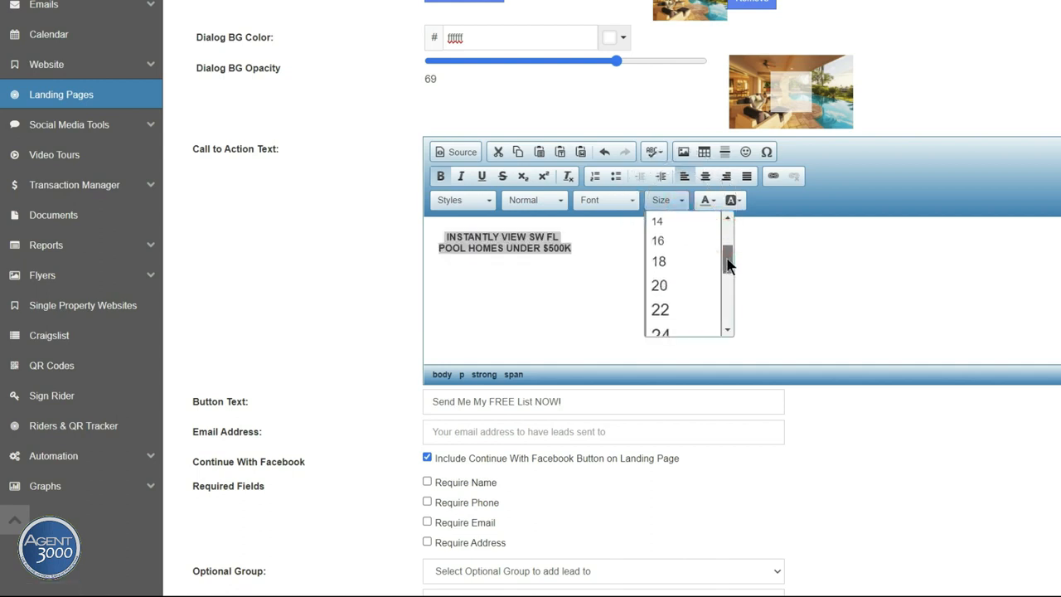
left_click(661, 287)
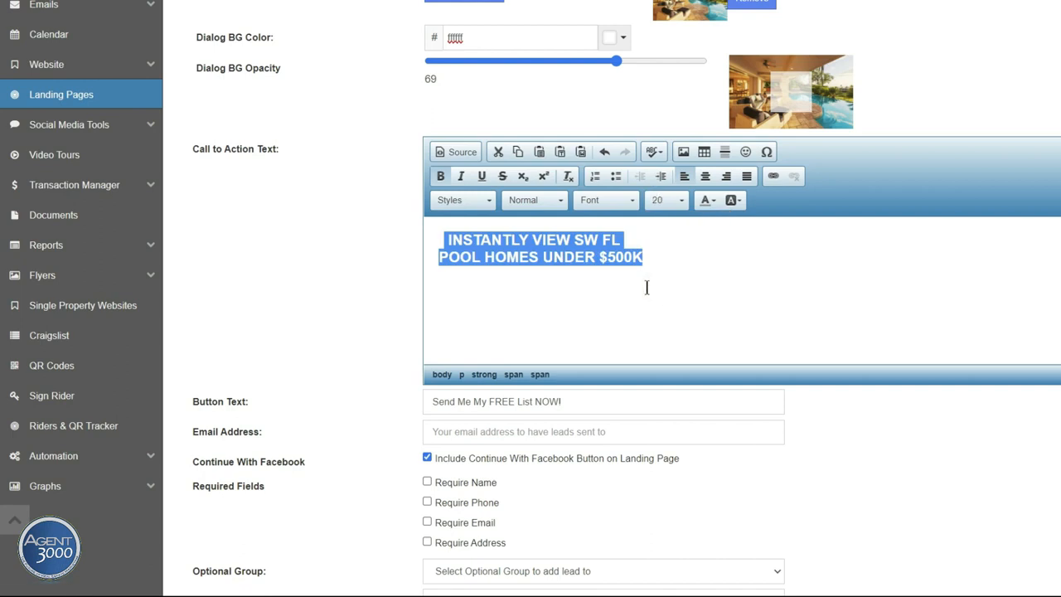
left_click(618, 286)
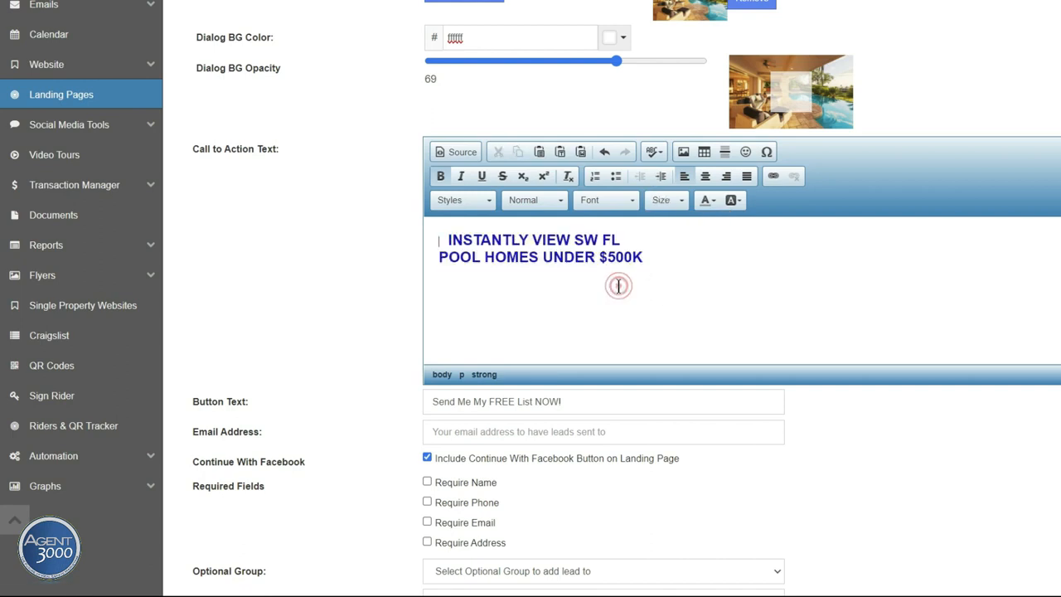
left_click(448, 238)
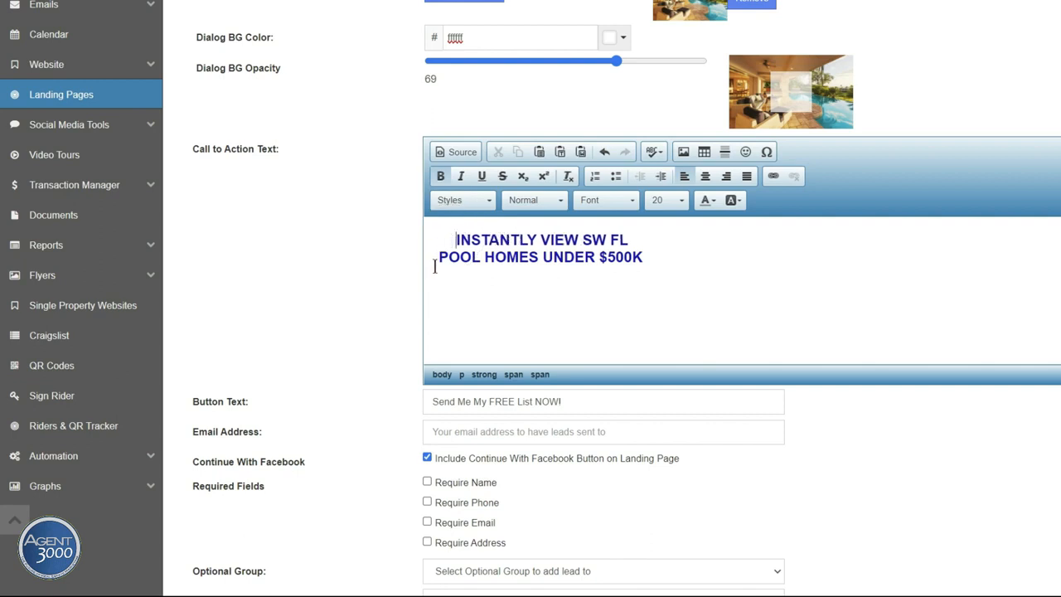
key("BackSpace")
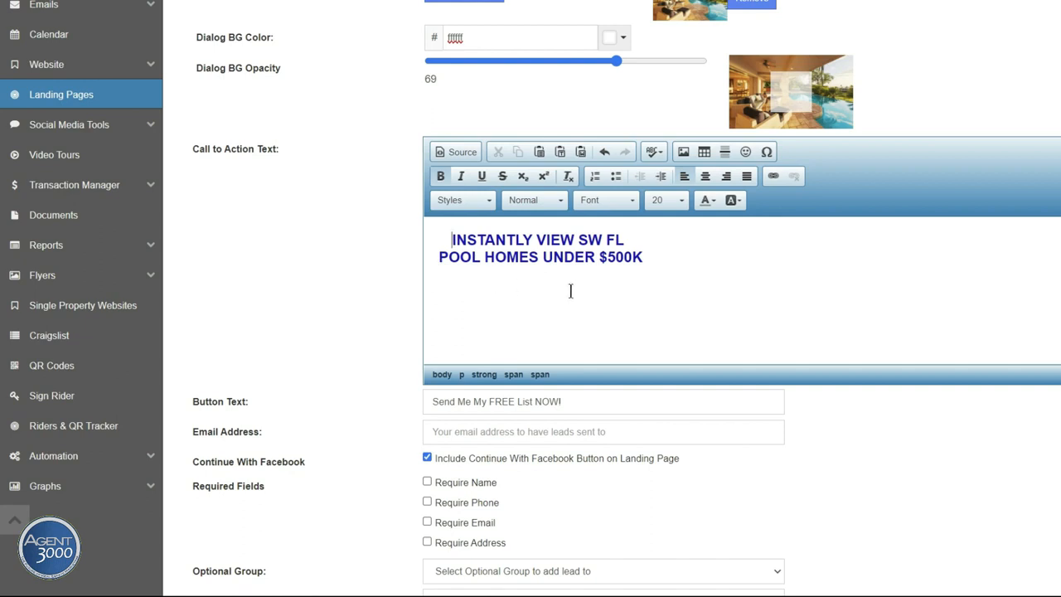
Step: Select 'HOMES UNDER $500K' and check the font list, leaving the font unchanged
left_click(603, 280)
left_click_drag(654, 257, 443, 240)
left_click(634, 208)
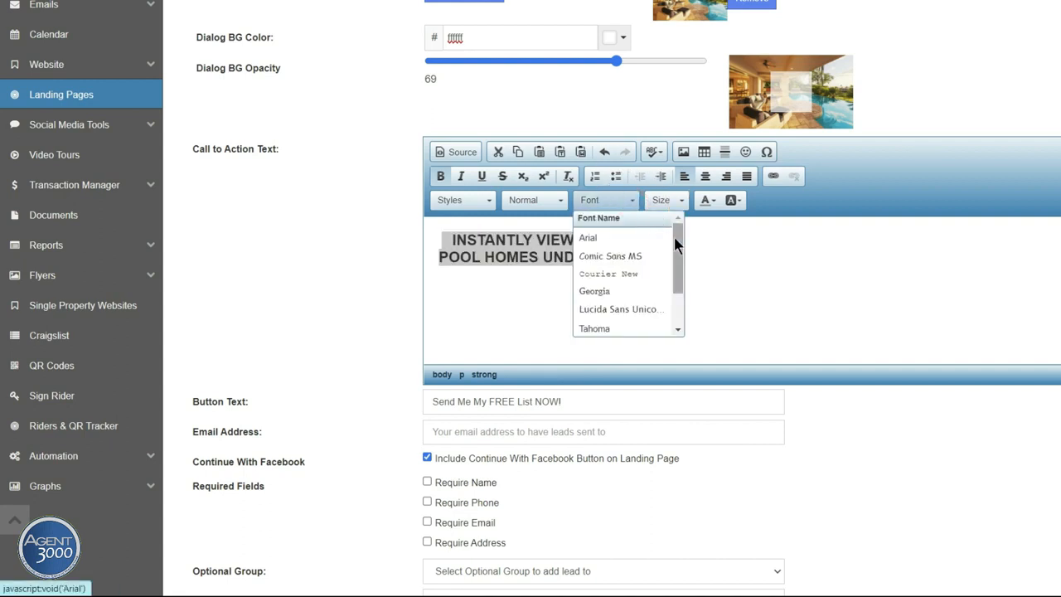
mouse_move(674, 237)
left_mouse_down()
mouse_move(675, 282)
mouse_move(674, 218)
left_mouse_up()
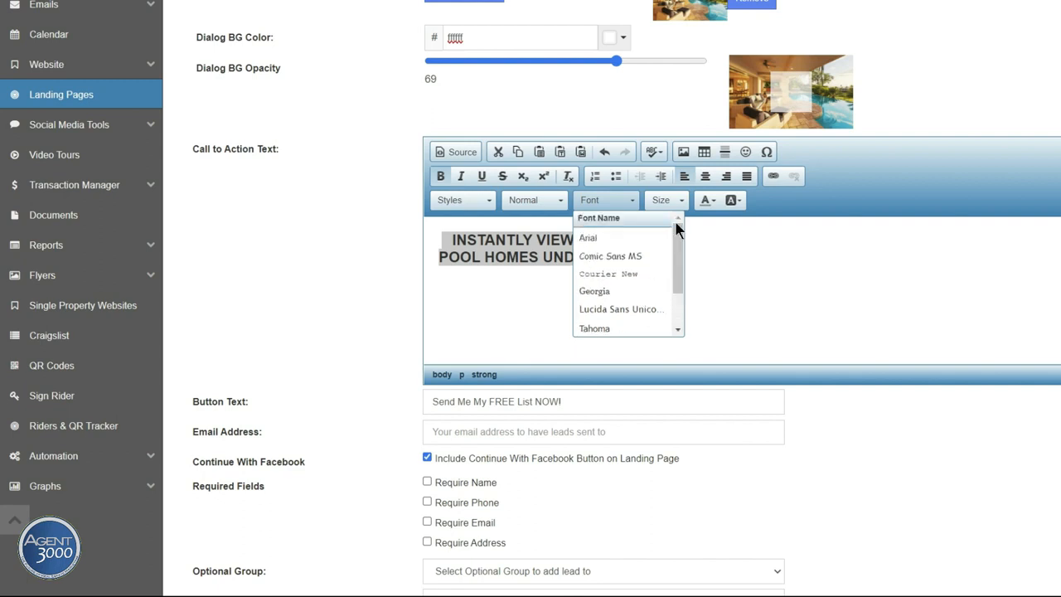
left_click(725, 243)
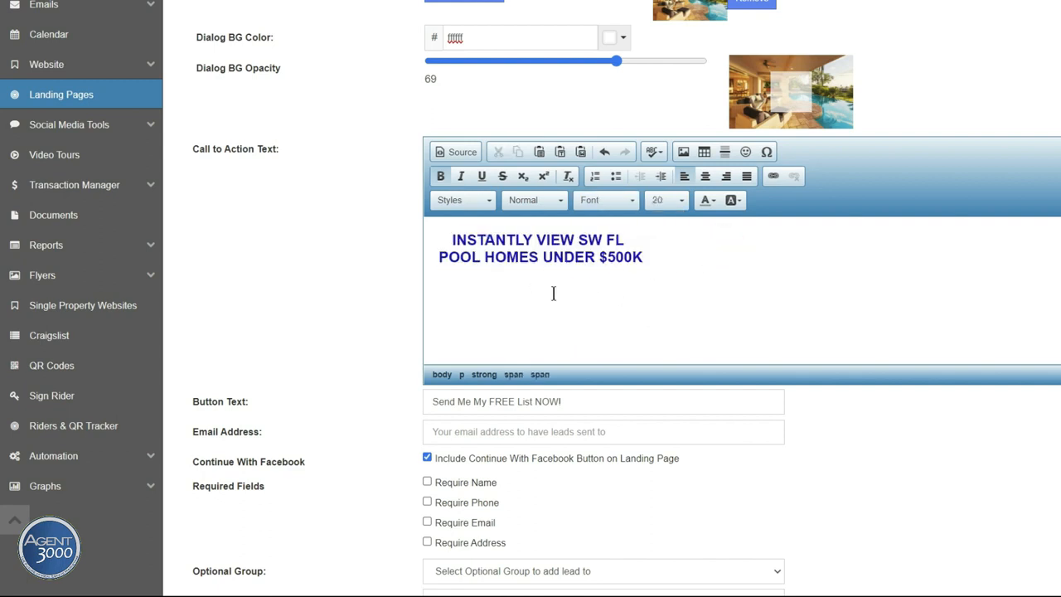
scroll(553, 293, "down", 2)
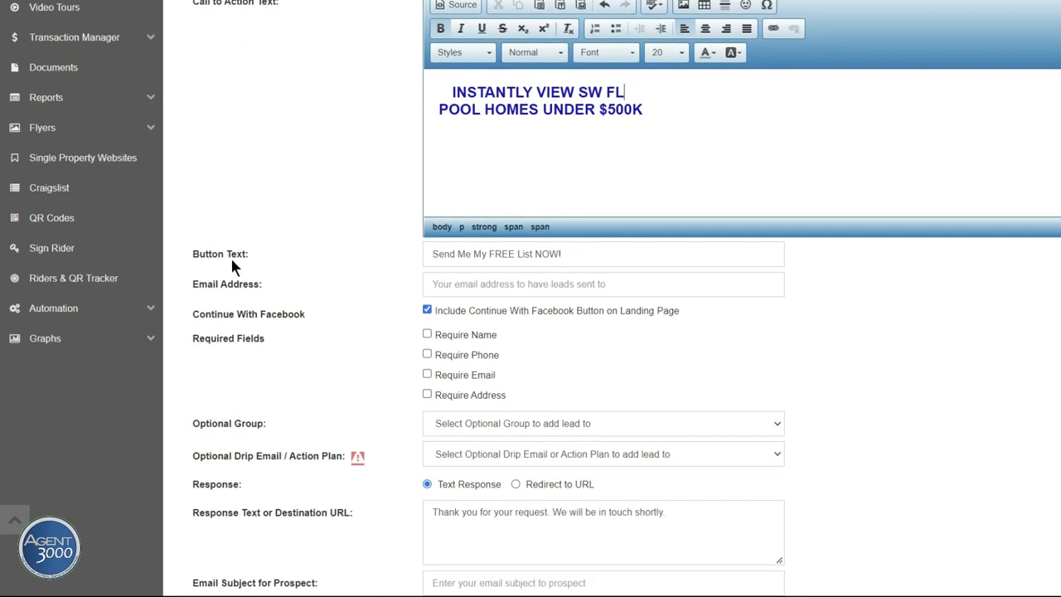
Step: Replace the button text with 'Instantly View Homes Now'
left_click(611, 255)
left_click_drag(611, 254, 427, 256)
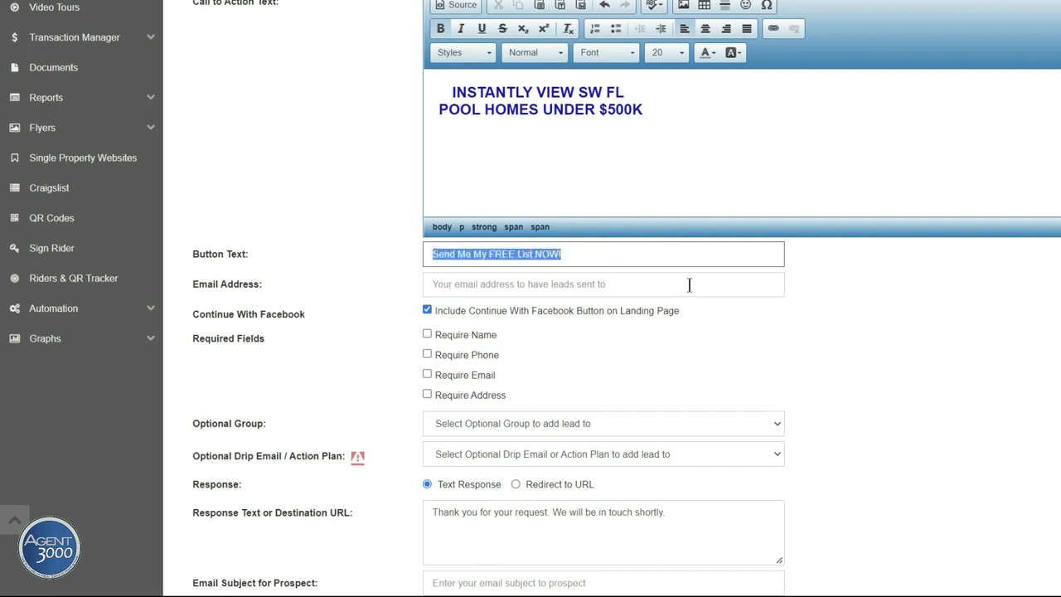
key("BackSpace")
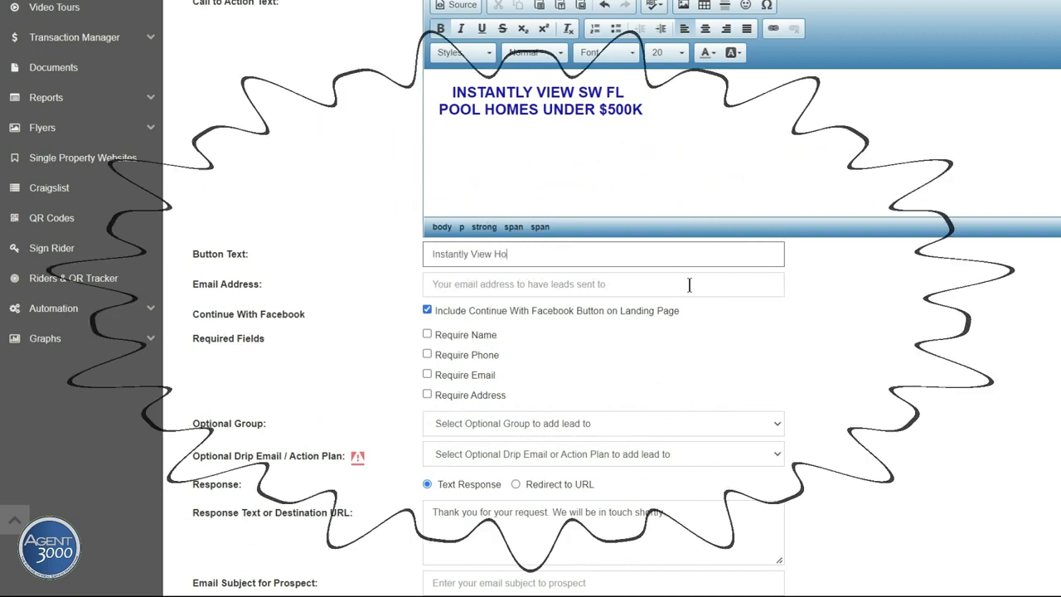
type("mes Now")
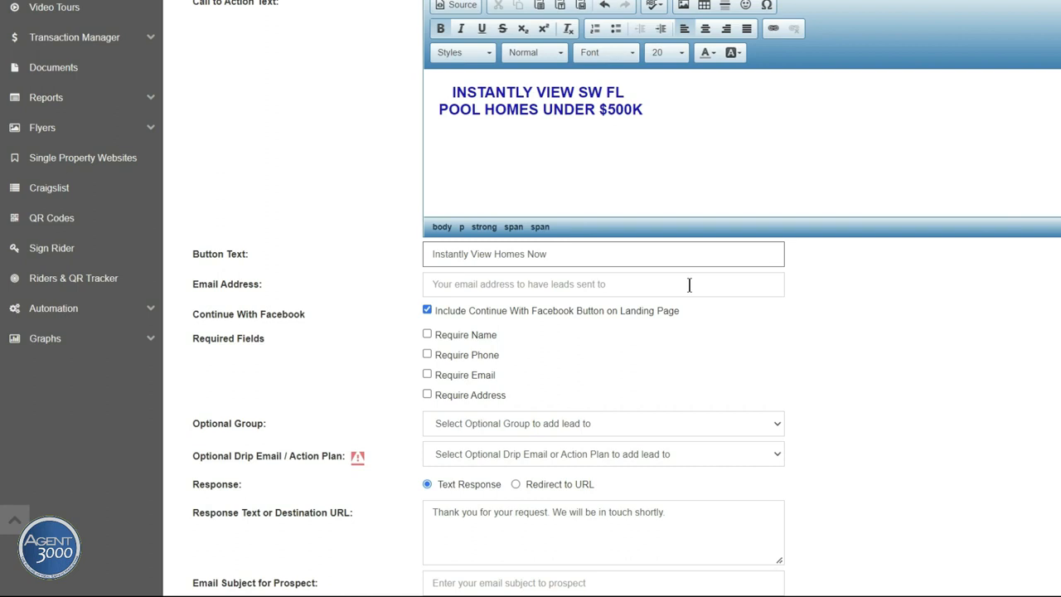
Step: Enter the lead-notification email address in the Email Address field
left_click(450, 286)
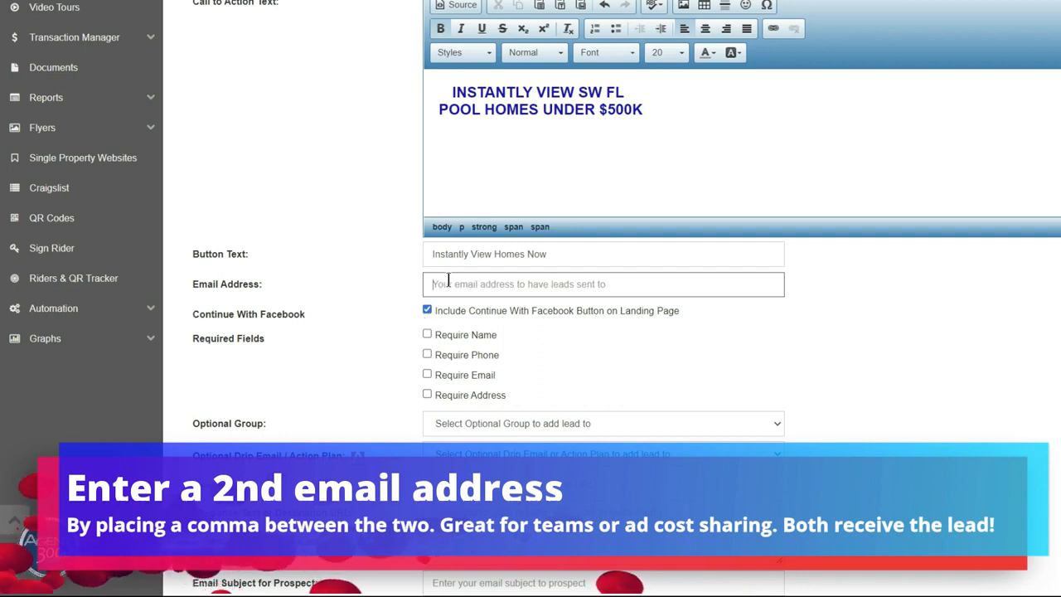
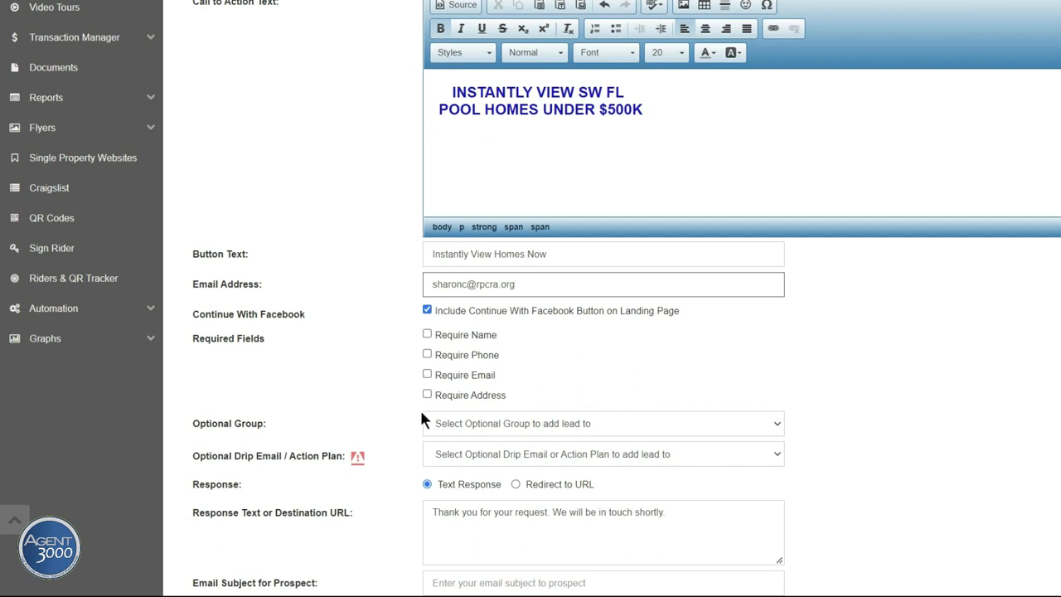
left_click(427, 334)
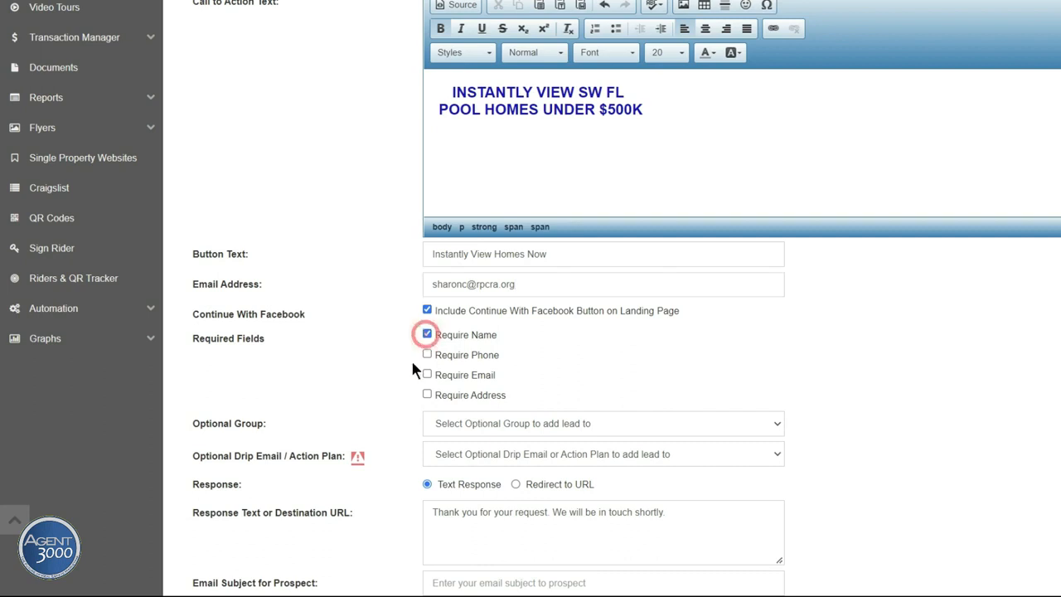
scroll(412, 361, "down", 1)
left_click(428, 301)
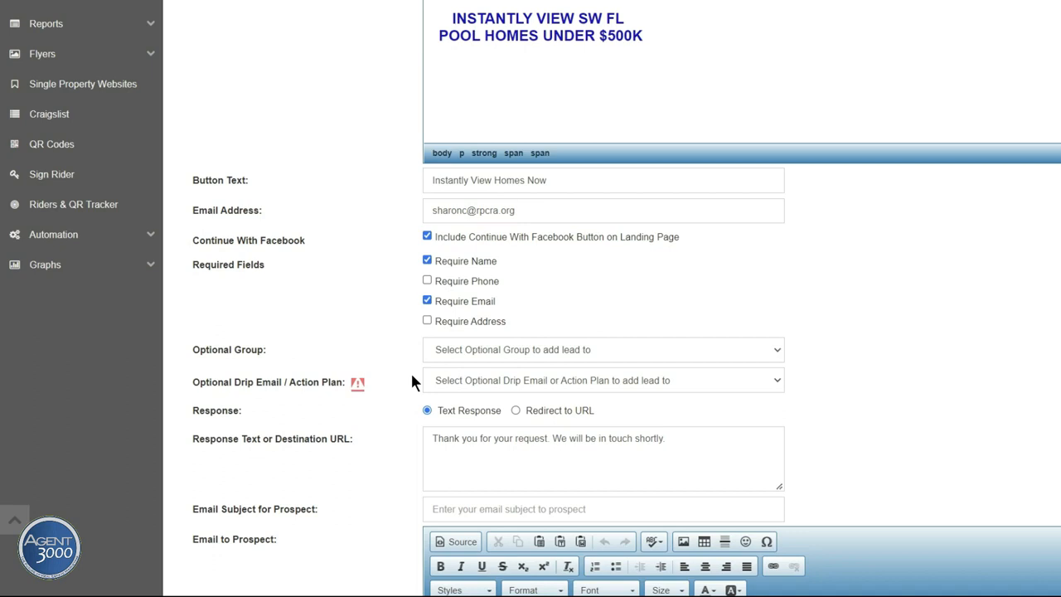
scroll(410, 370, "down", 1)
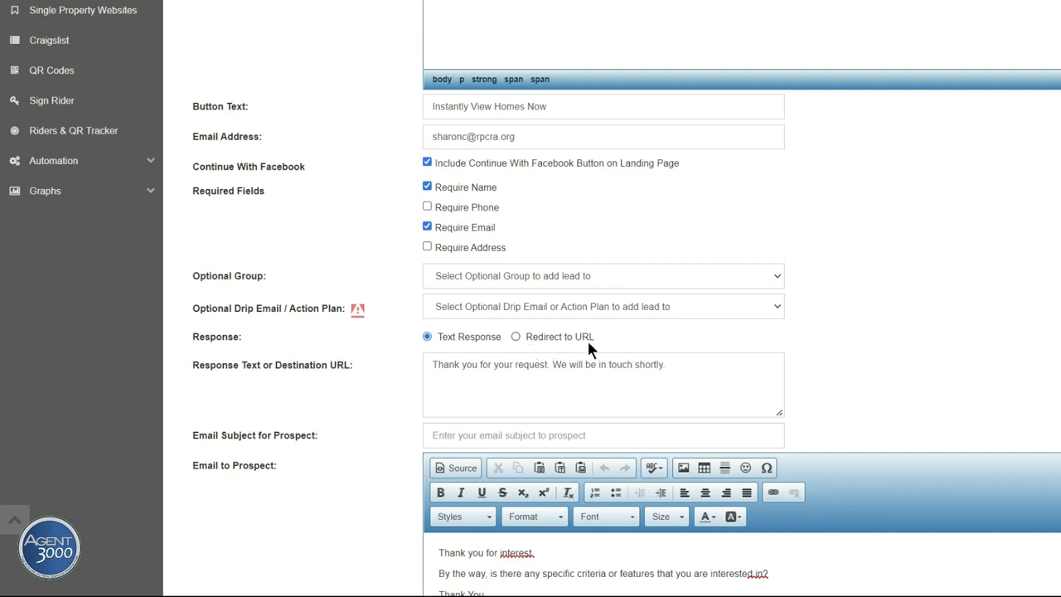
scroll(411, 411, "up", 1)
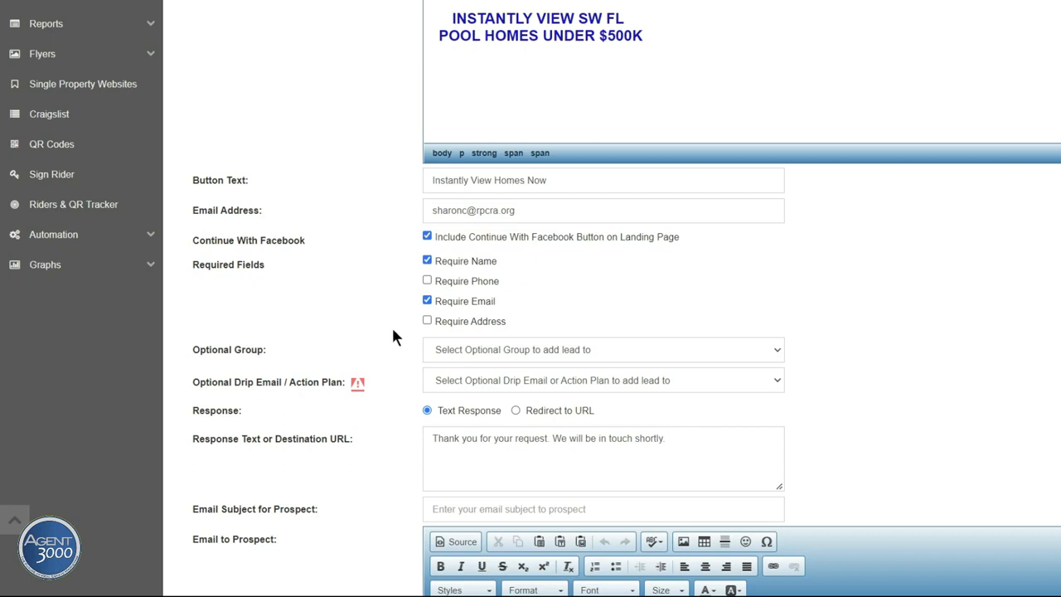
scroll(398, 386, "down", 1)
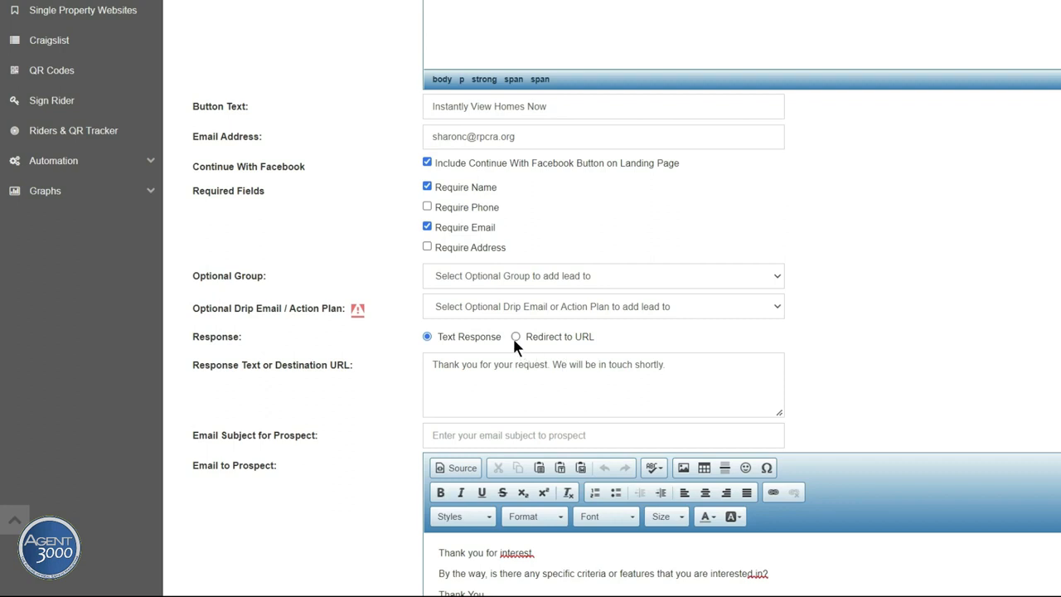
scroll(617, 557, "up", 3)
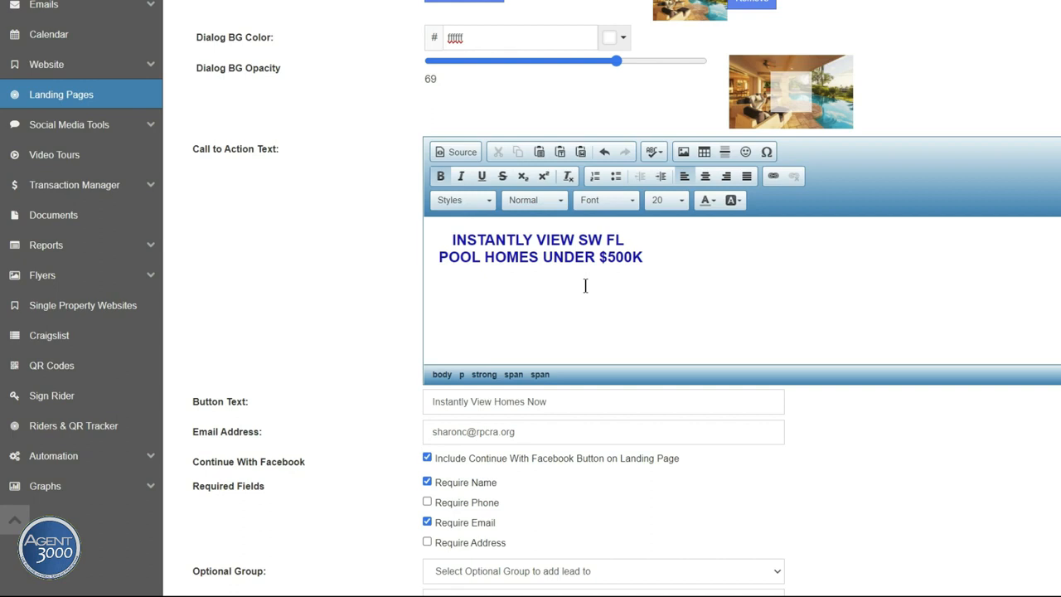
scroll(585, 285, "down", 2)
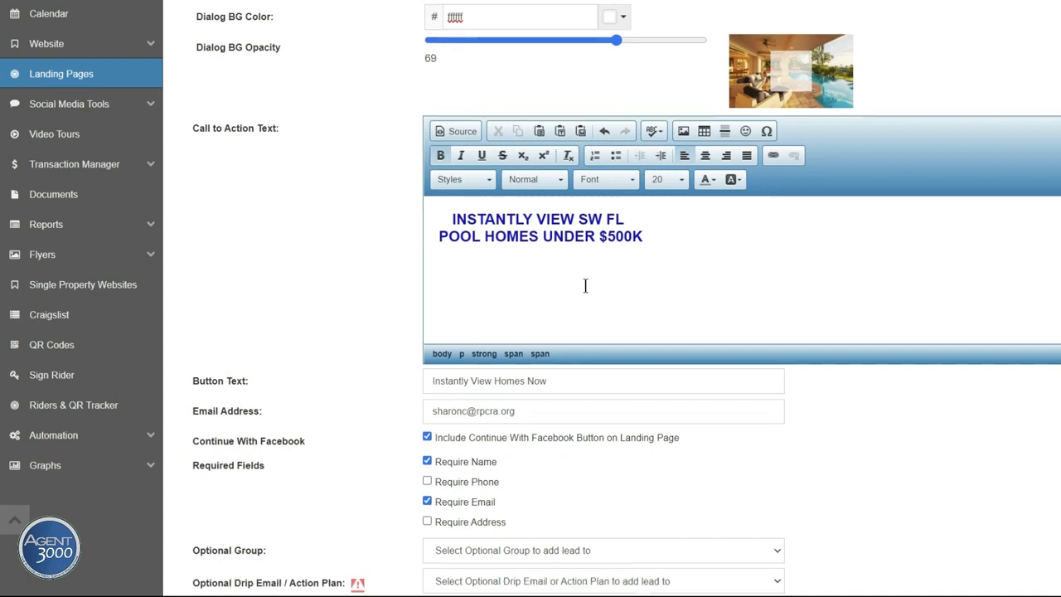
scroll(585, 285, "down", 5)
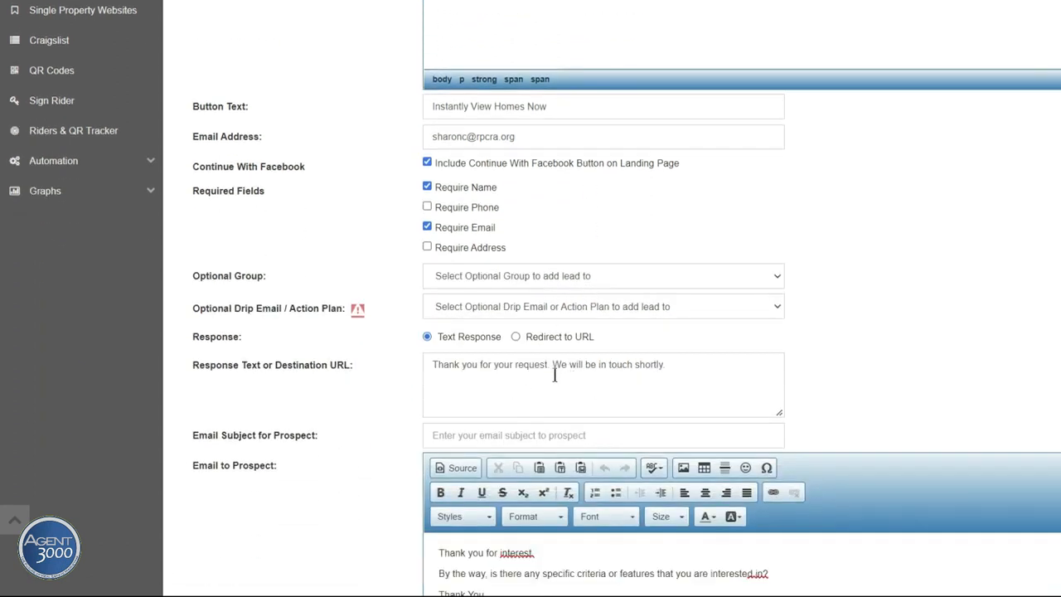
left_click(514, 337)
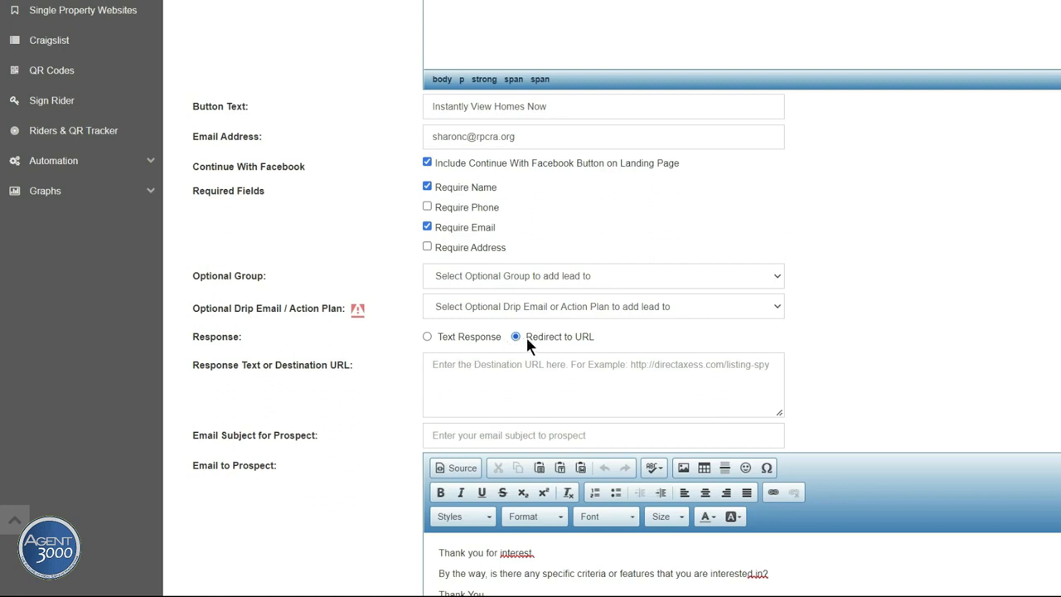
Step: Paste the southwestfloridahomefinder.com property-search URL as the redirect Destination URL
right_click(434, 365)
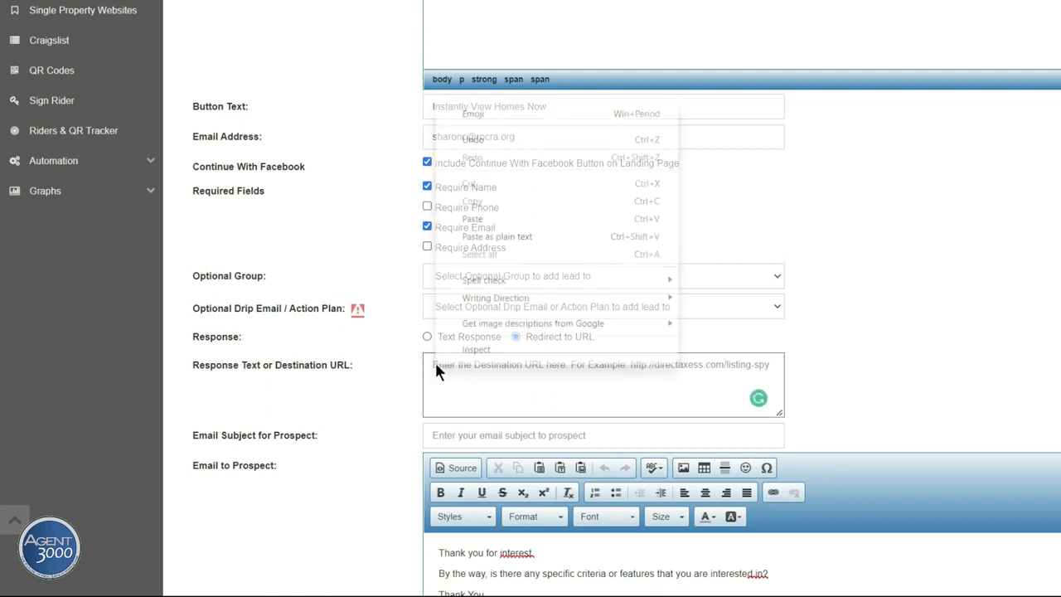
left_click(472, 219)
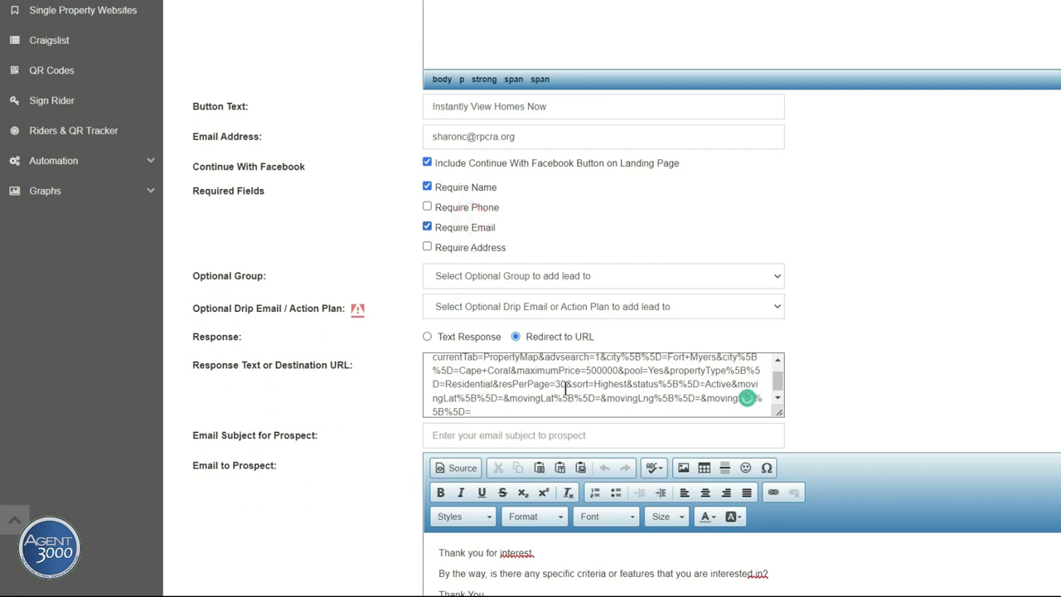
scroll(857, 468, "up", 4)
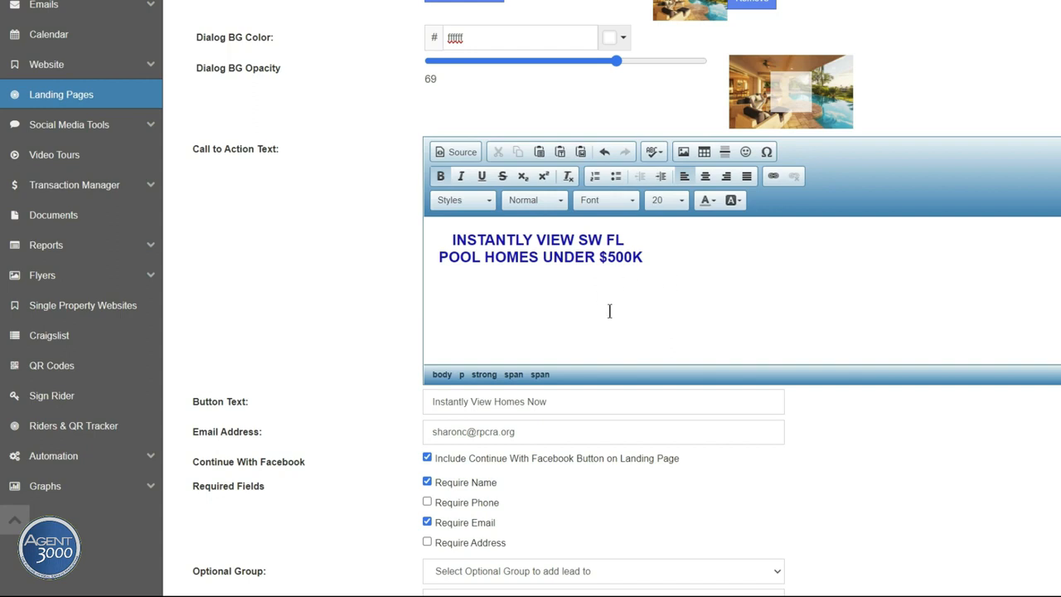
scroll(719, 321, "down", 4)
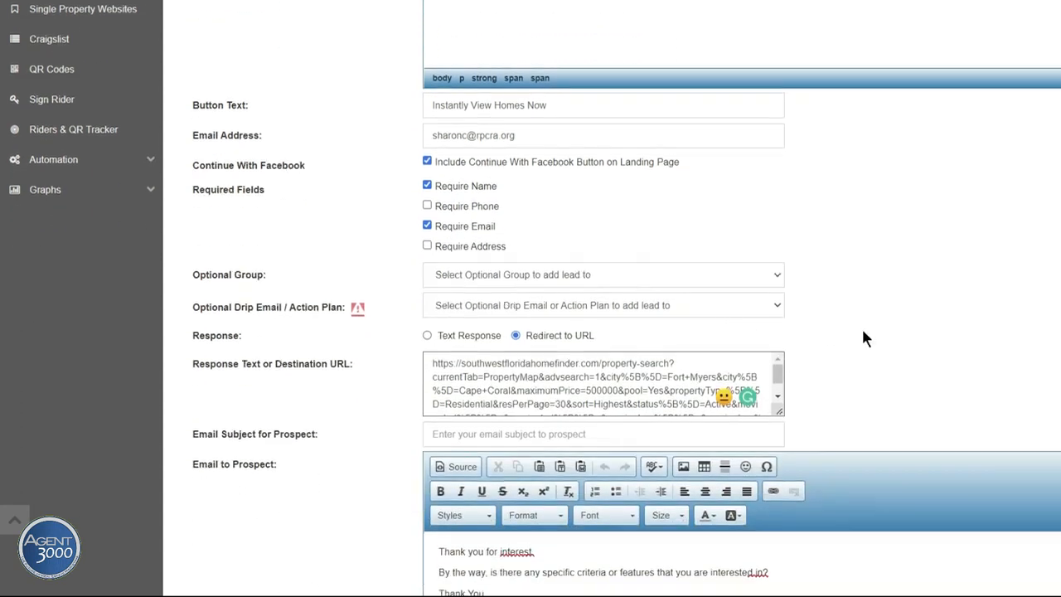
scroll(861, 338, "down", 2)
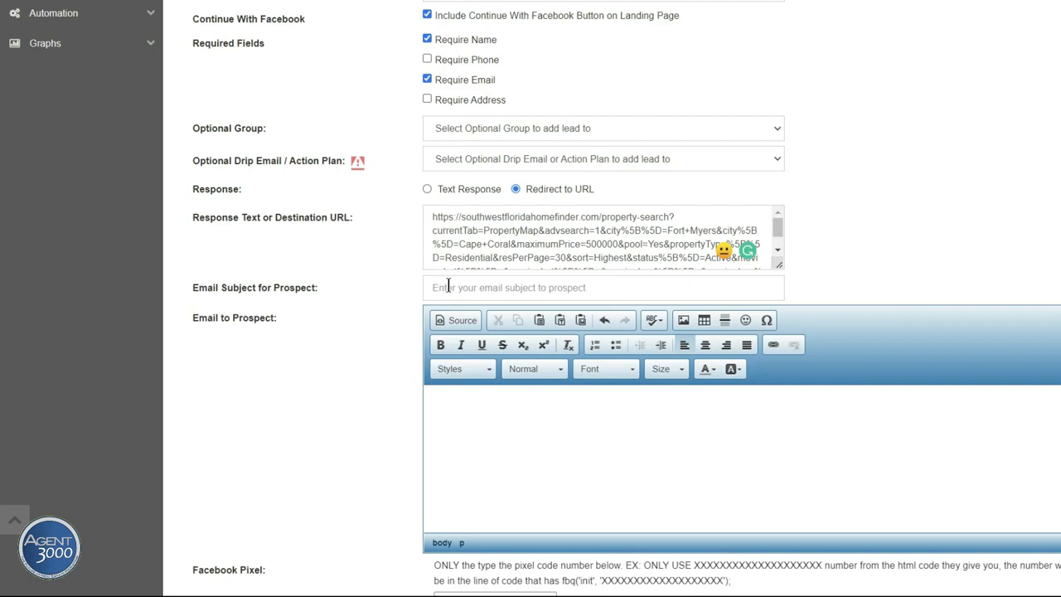
scroll(414, 311, "up", 8)
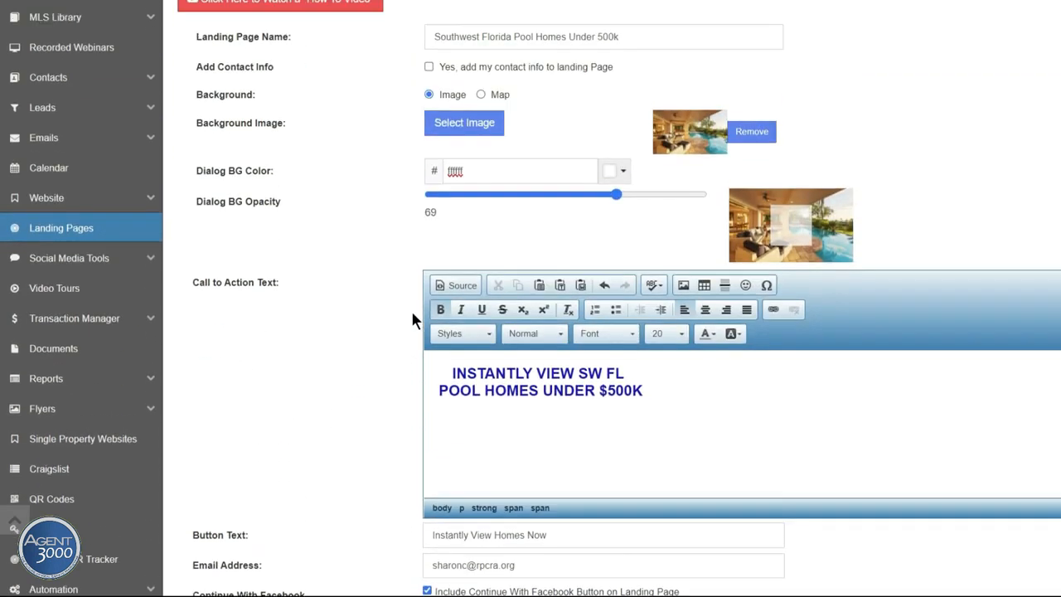
Step: Copy the landing page name into the prospect email subject: 'Southwest Florida Pool Homes Under 500k'
scroll(412, 315, "up", 2)
left_click_drag(628, 196, 430, 199)
right_click(475, 201)
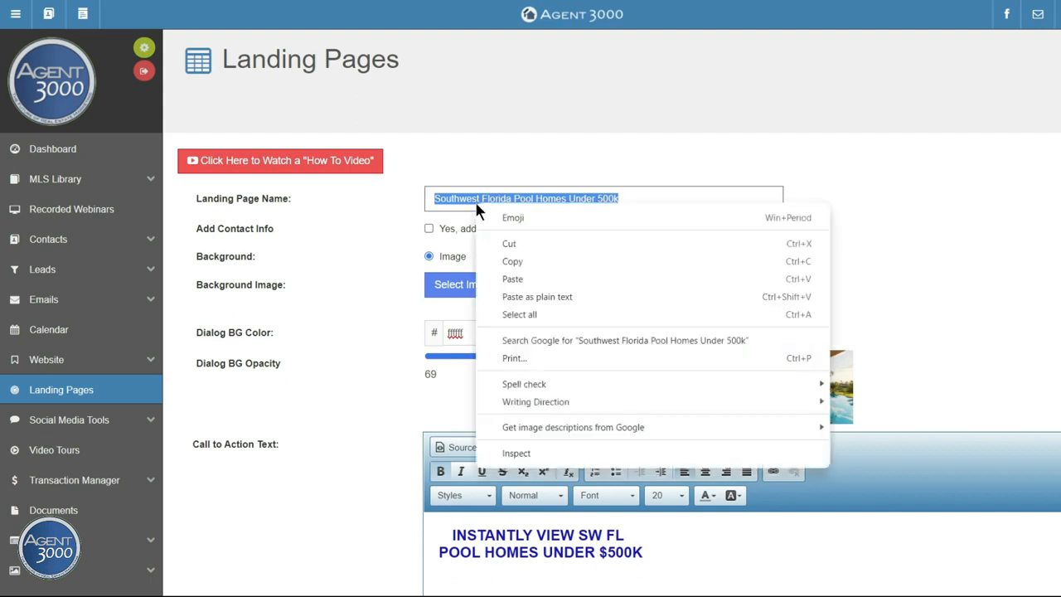
left_click(511, 260)
scroll(868, 286, "down", 10)
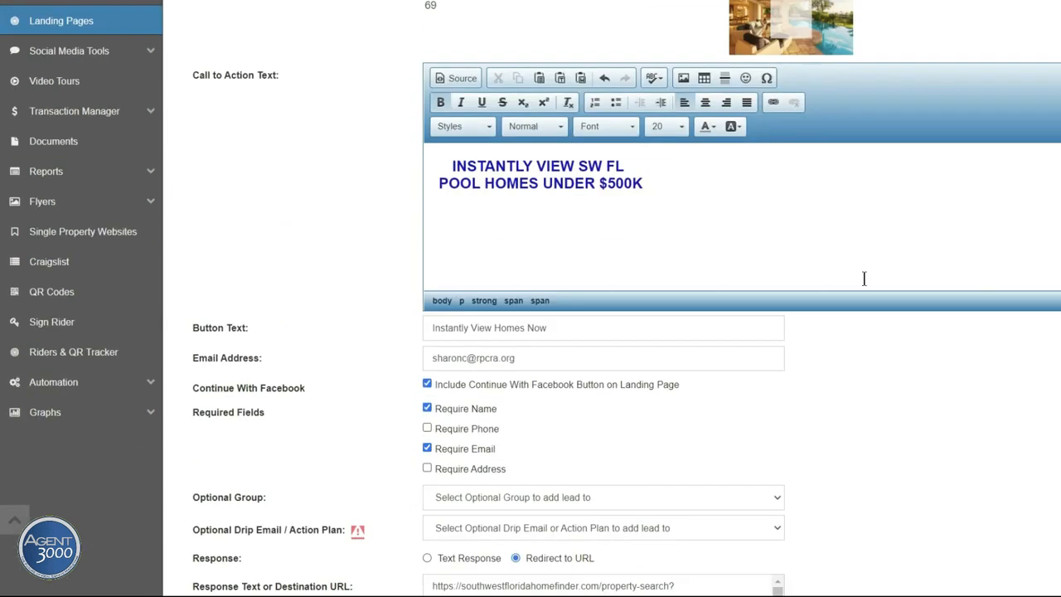
left_click(433, 286)
right_click(434, 287)
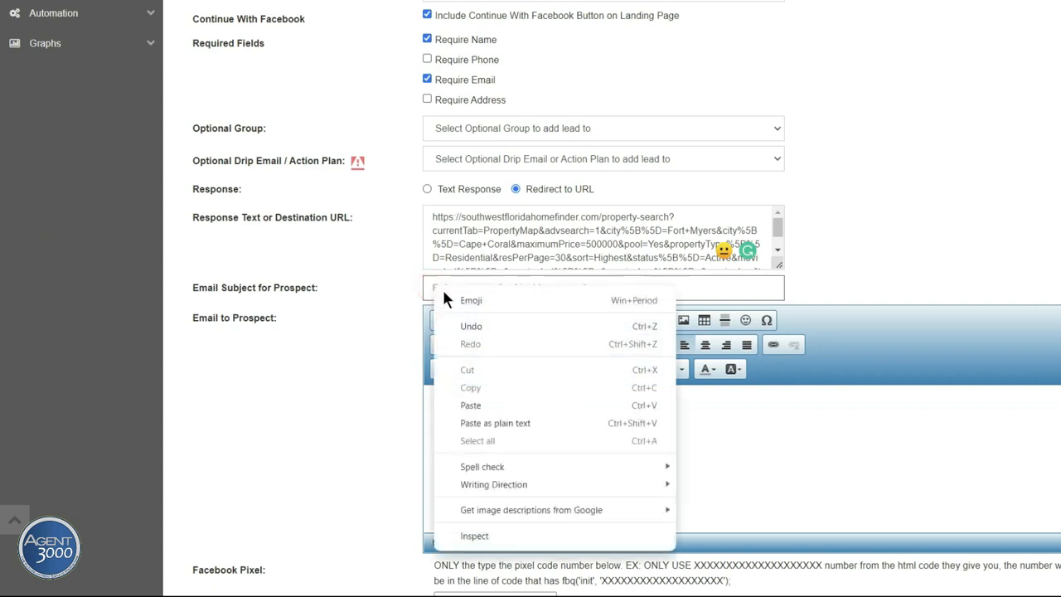
left_click(466, 404)
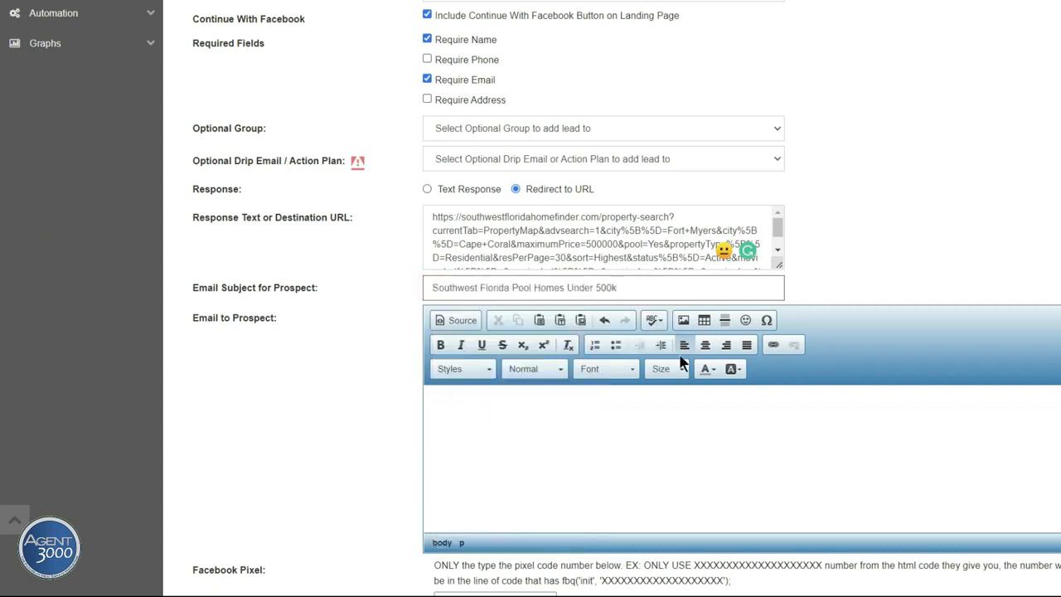
Step: Write the thank-you message ending 'Best Regards,' with the agent's name as signature
scroll(684, 363, "down", 2)
left_click(446, 258)
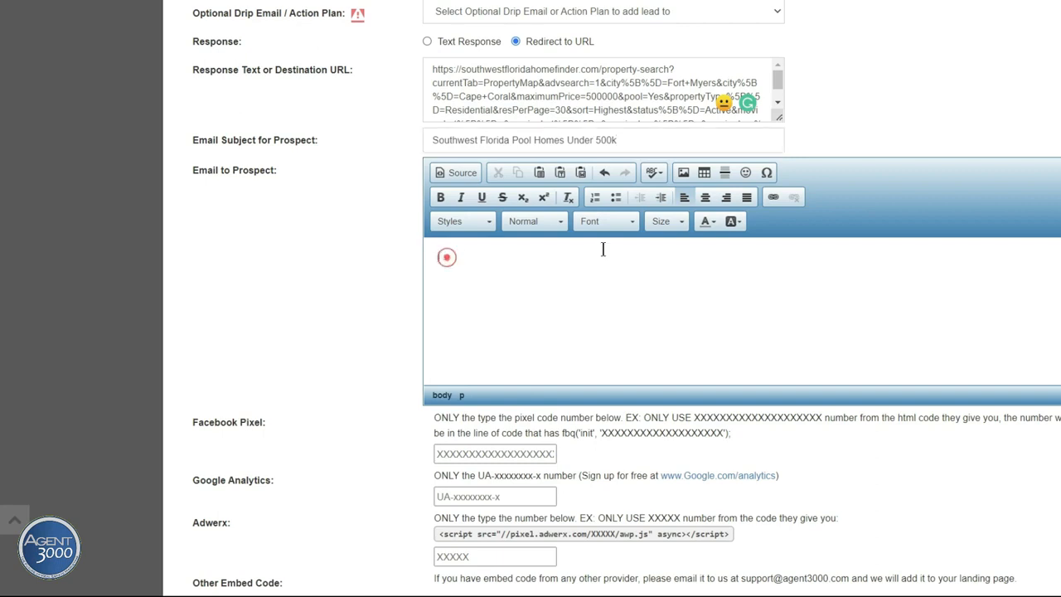
type("Thank you for your in")
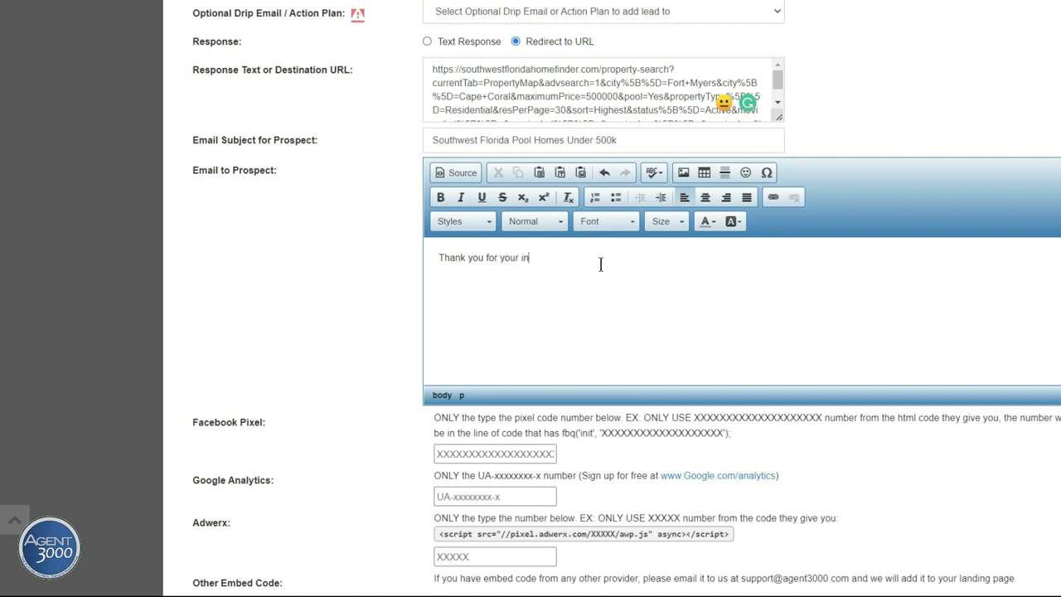
type("terest. Please let me know how I can be of further assistance")
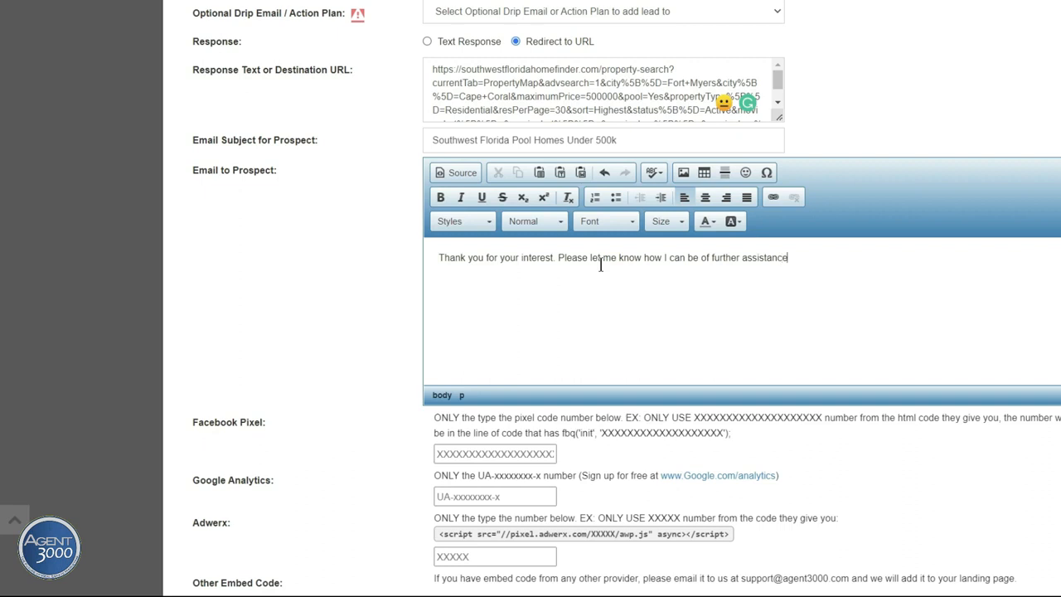
type(" to you in helping you fin")
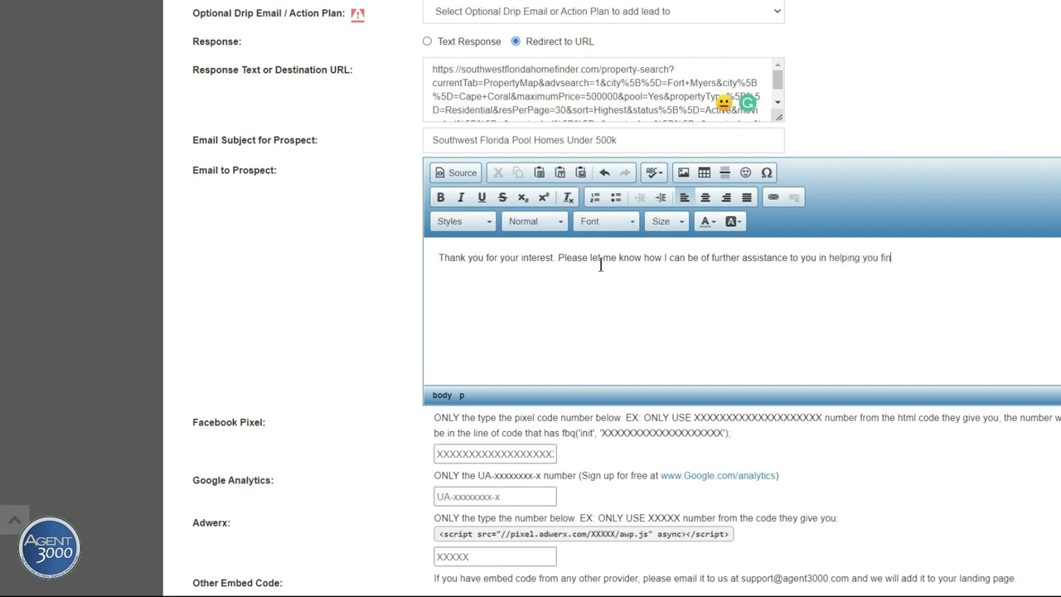
type("d your SW FL dream home. ")
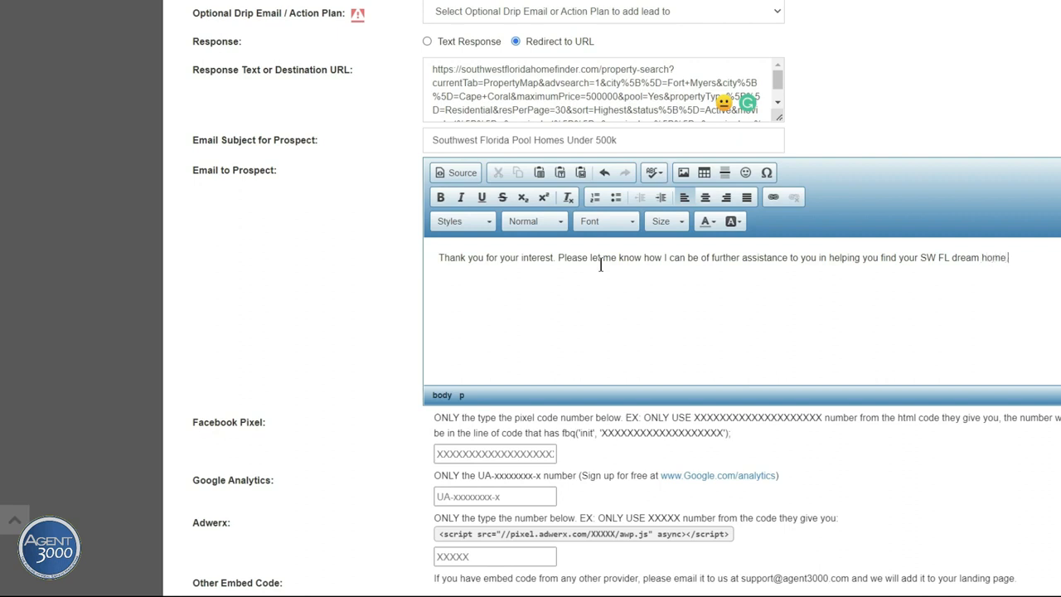
type("Best Regards,")
key("Return")
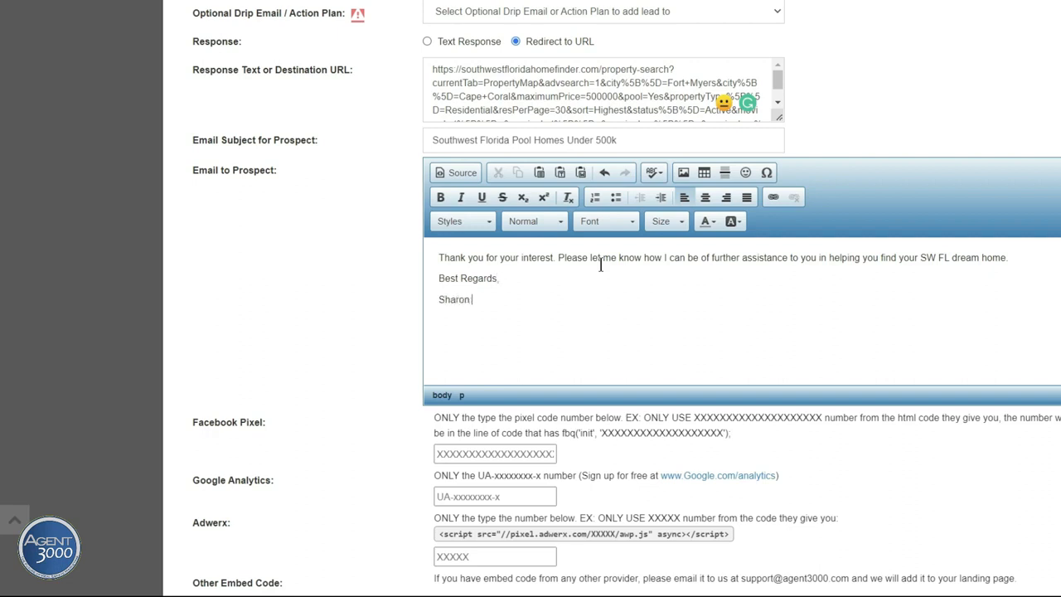
scroll(601, 263, "down", 3)
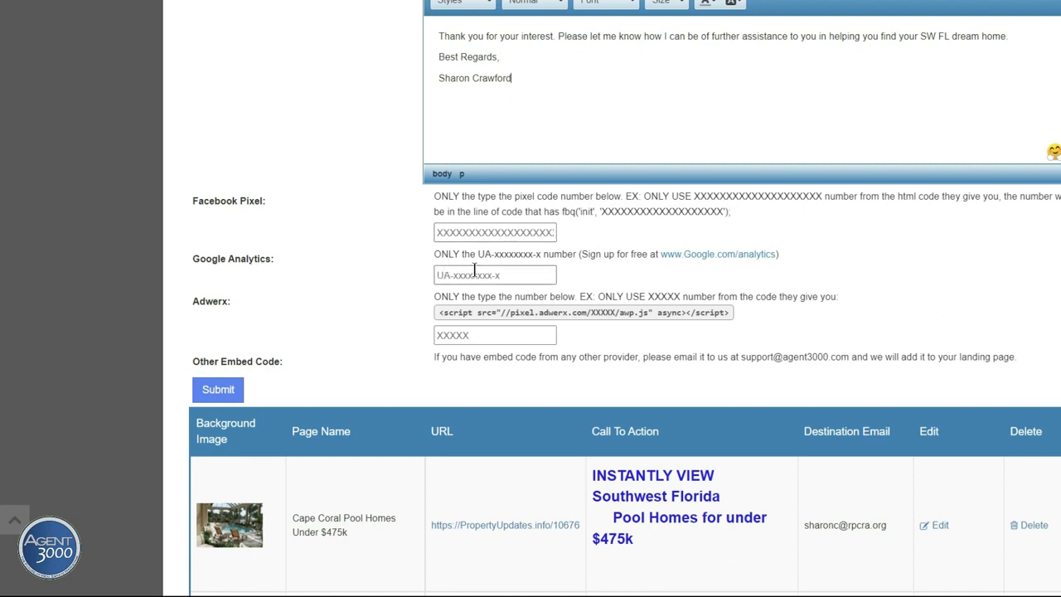
Step: Submit the SW FL pool-homes landing page and close the saved confirmation
scroll(296, 247, "down", 2)
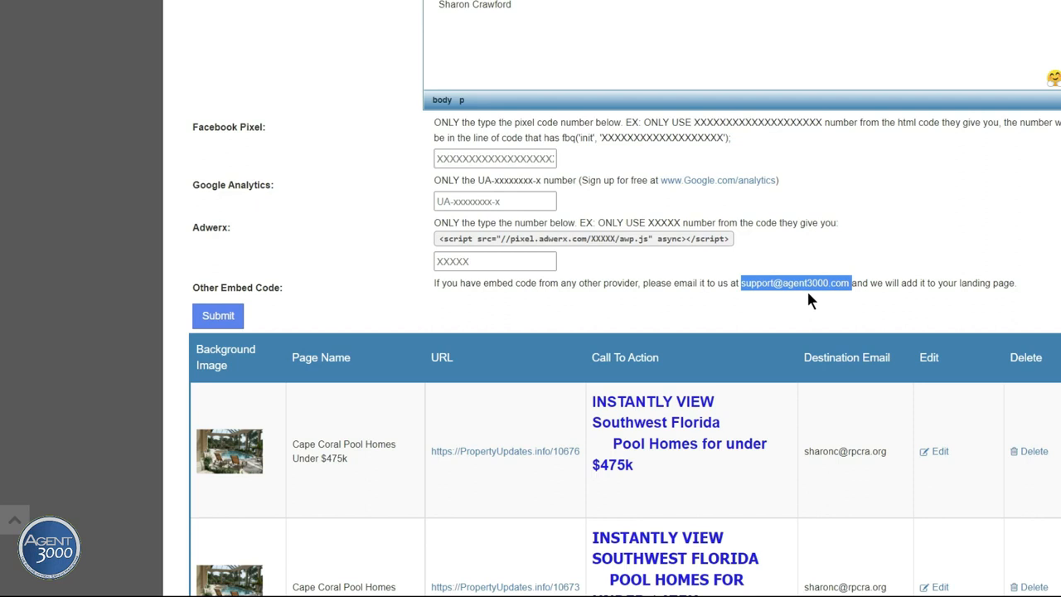
left_click(627, 298)
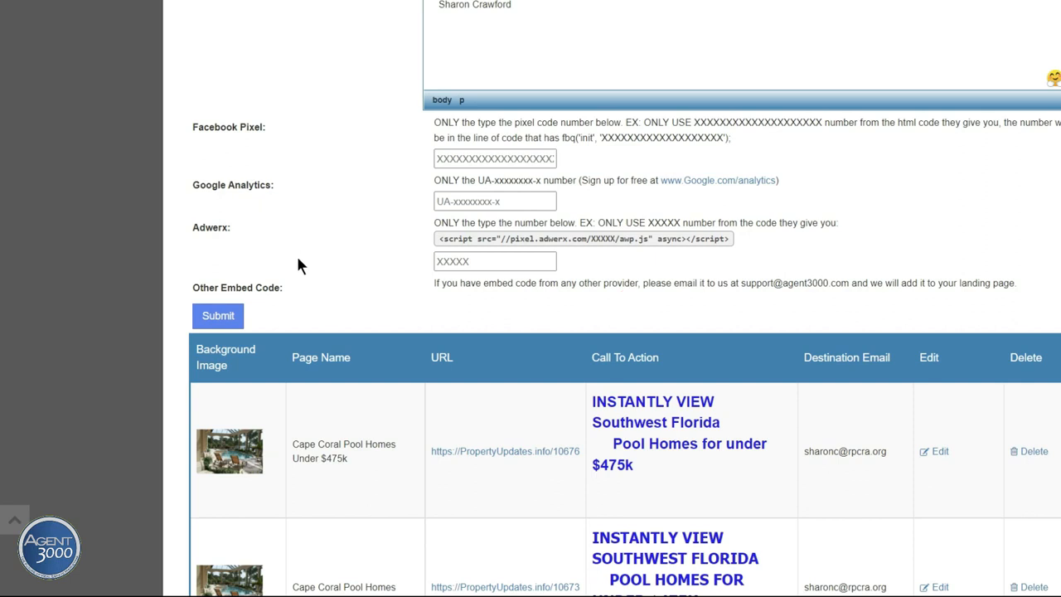
left_click(218, 317)
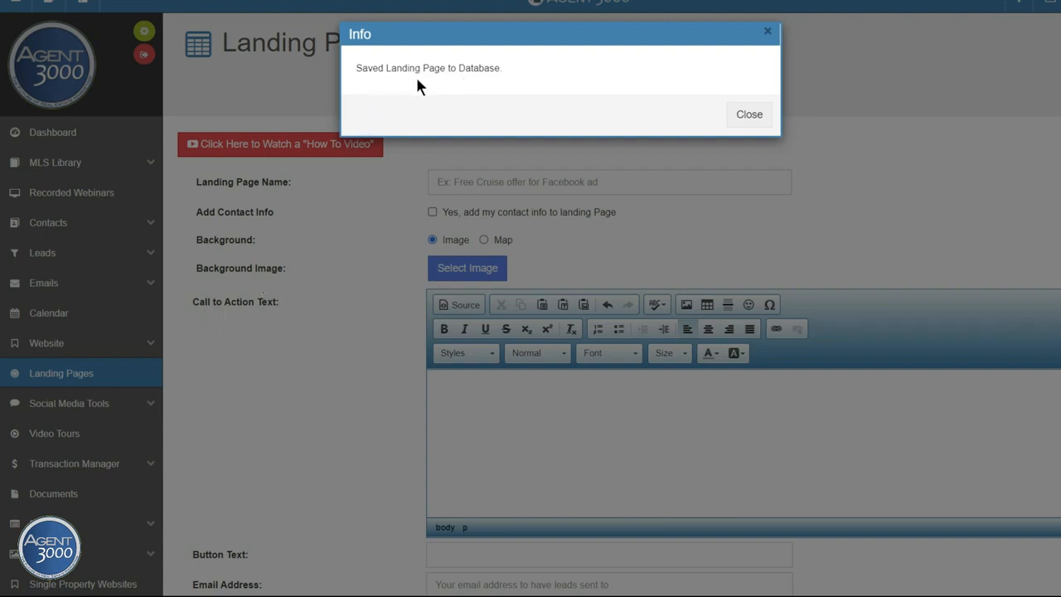
left_click(756, 117)
scroll(383, 259, "down", 15)
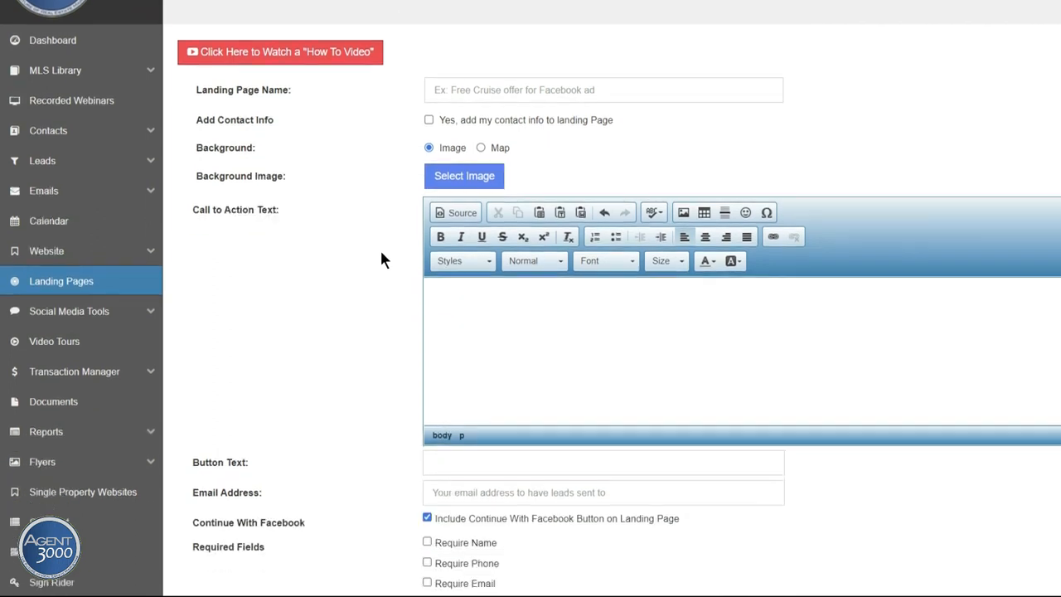
Step: Open the new pool-homes landing page live at its PropertyUpdates.info/10697 link
scroll(383, 259, "down", 12)
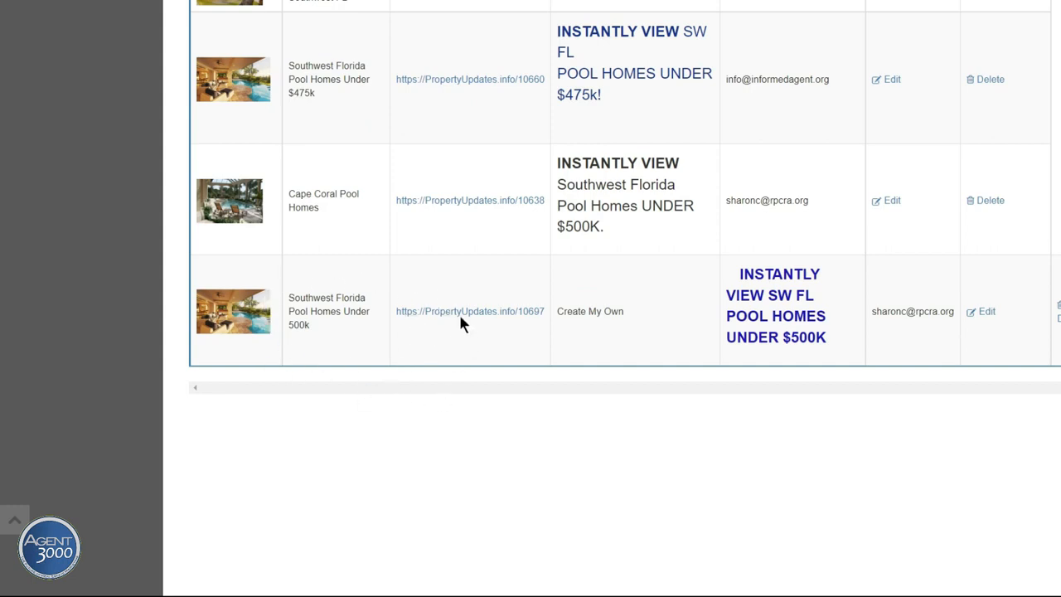
left_click(485, 311)
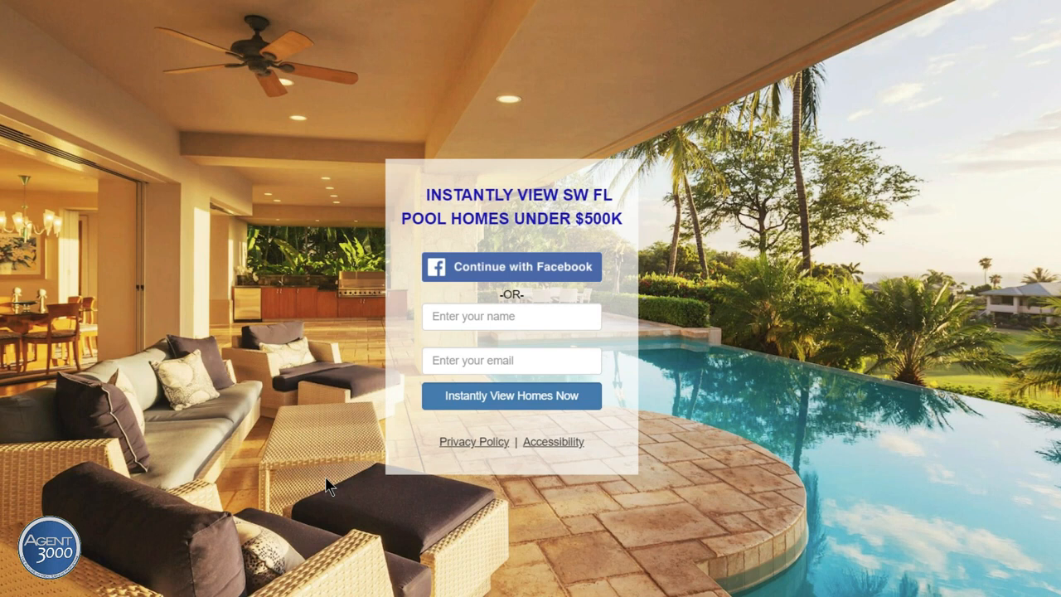
Step: Autofill test name and email, submit via Instantly View Homes Now, and check the pool listings
left_click(448, 312)
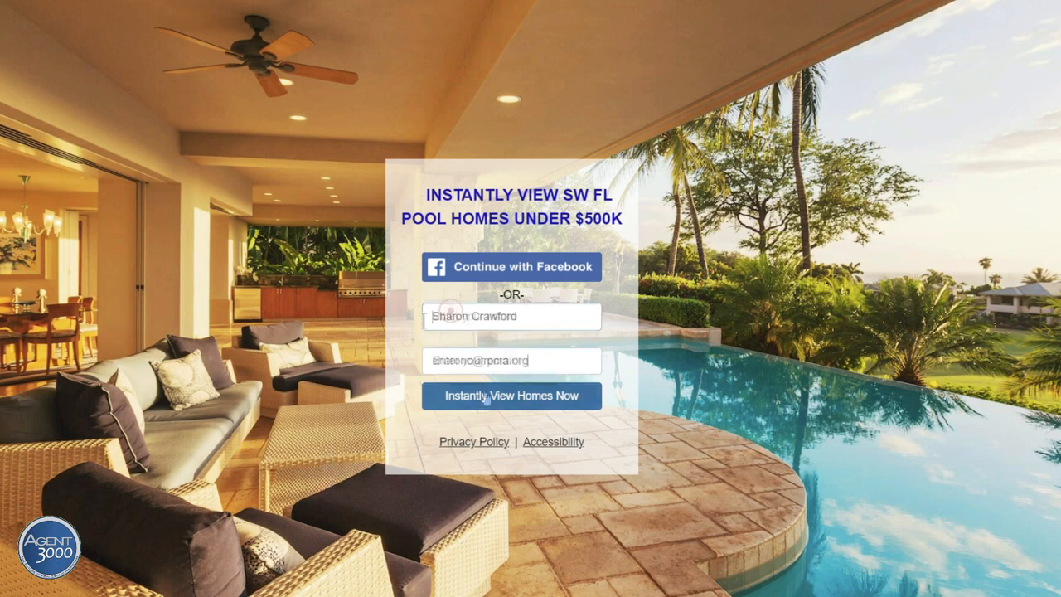
left_click(487, 399)
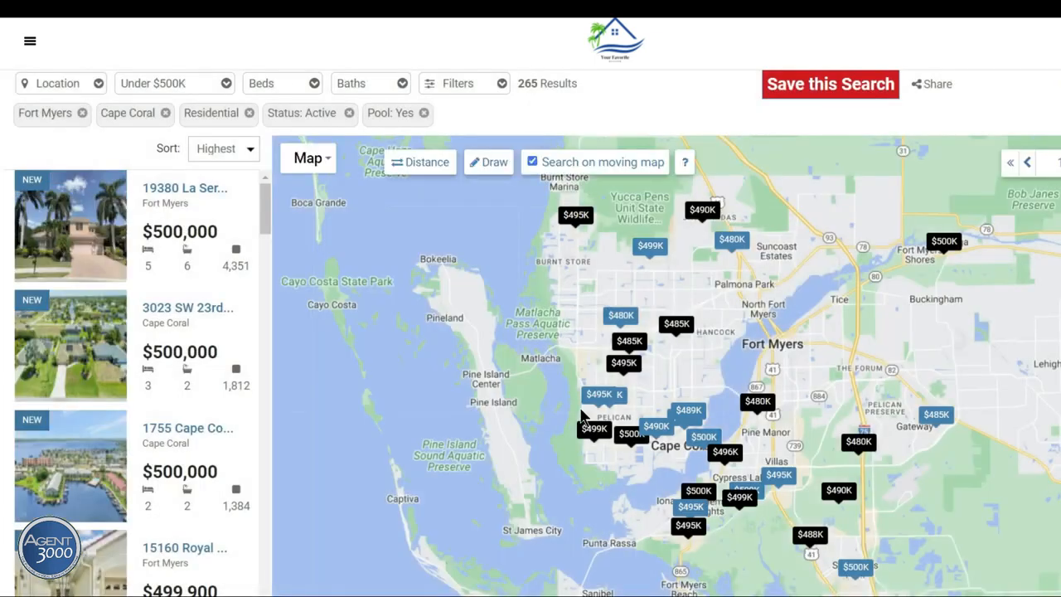
mouse_move(102, 268)
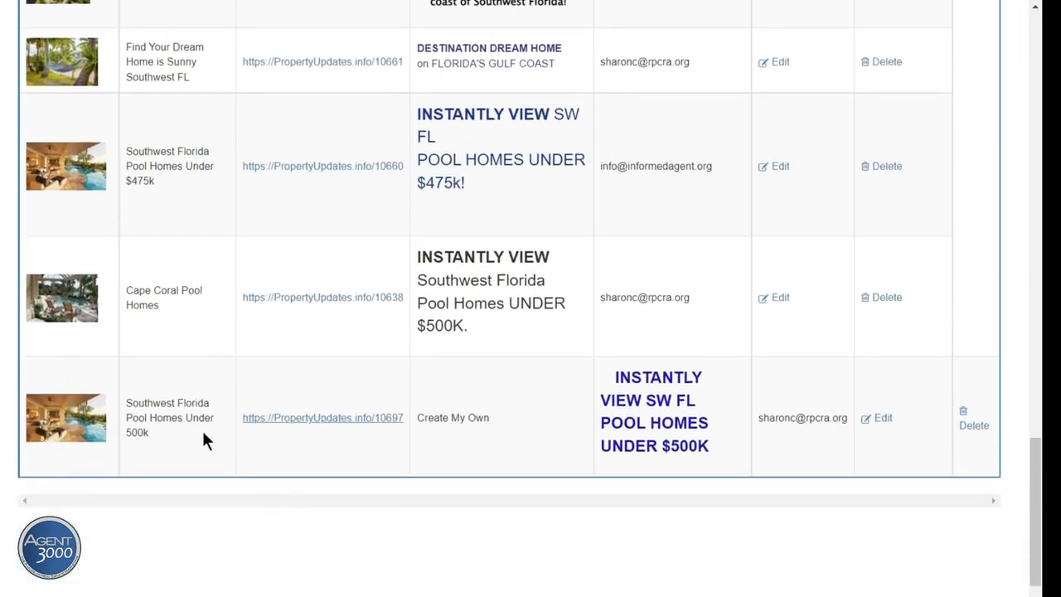
Step: Open the last row, the pool homes landing page, for editing
left_click(879, 422)
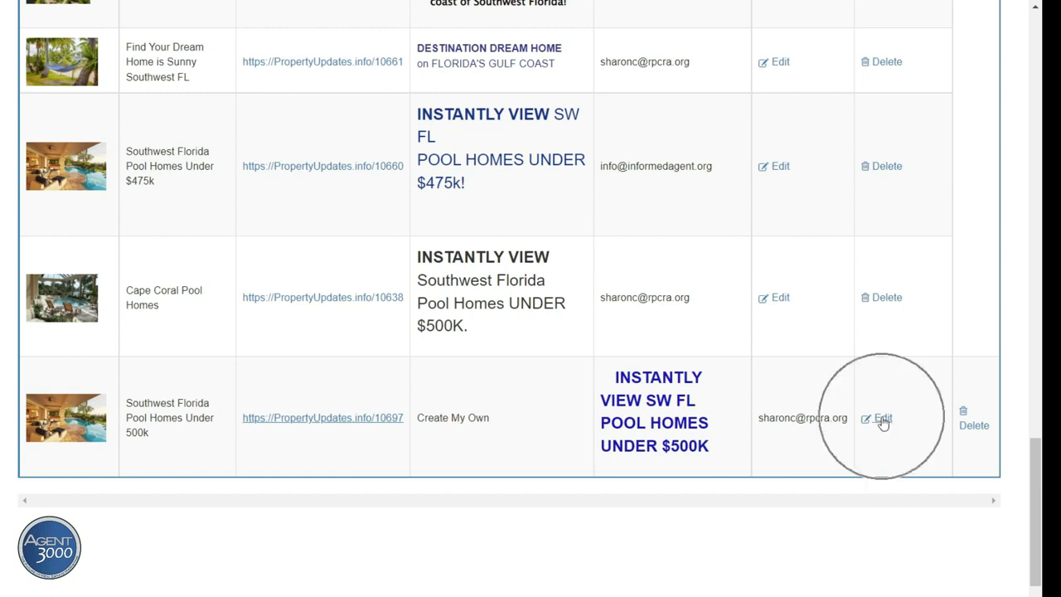
left_click(969, 423)
left_click(970, 423)
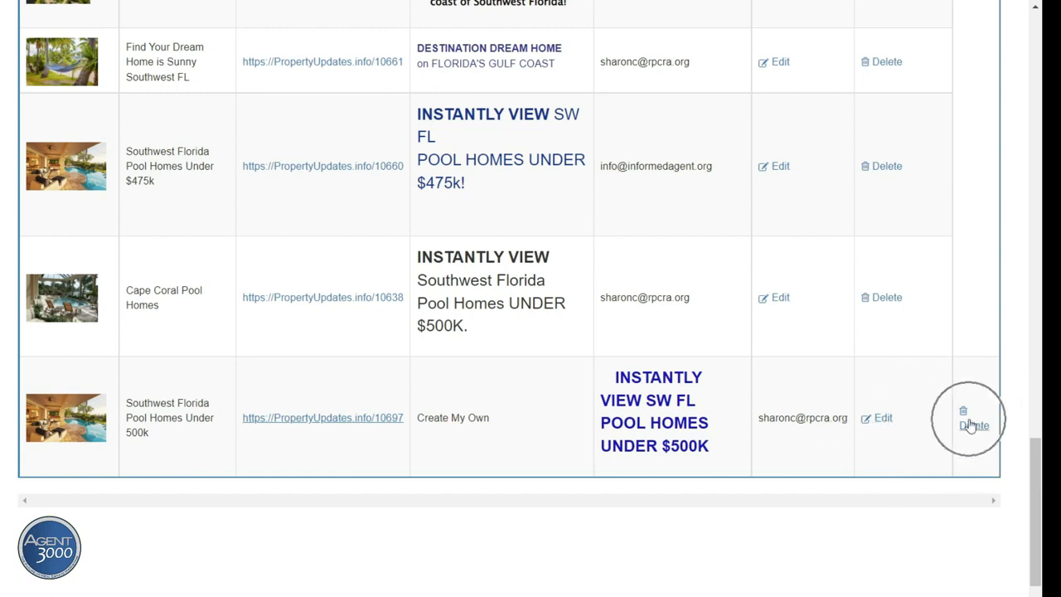
left_click(884, 425)
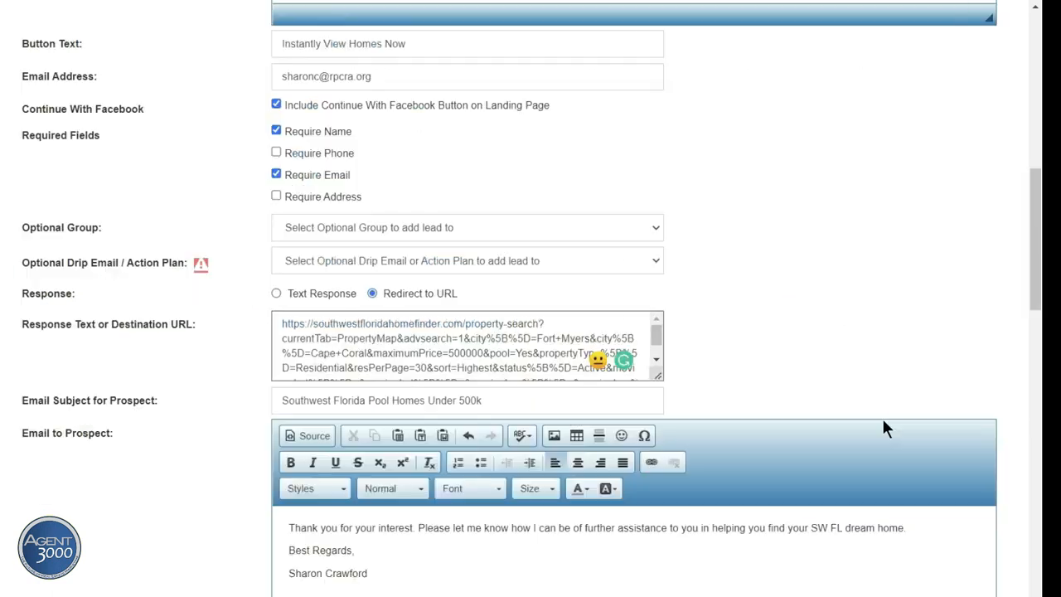
scroll(821, 402, "down", 2)
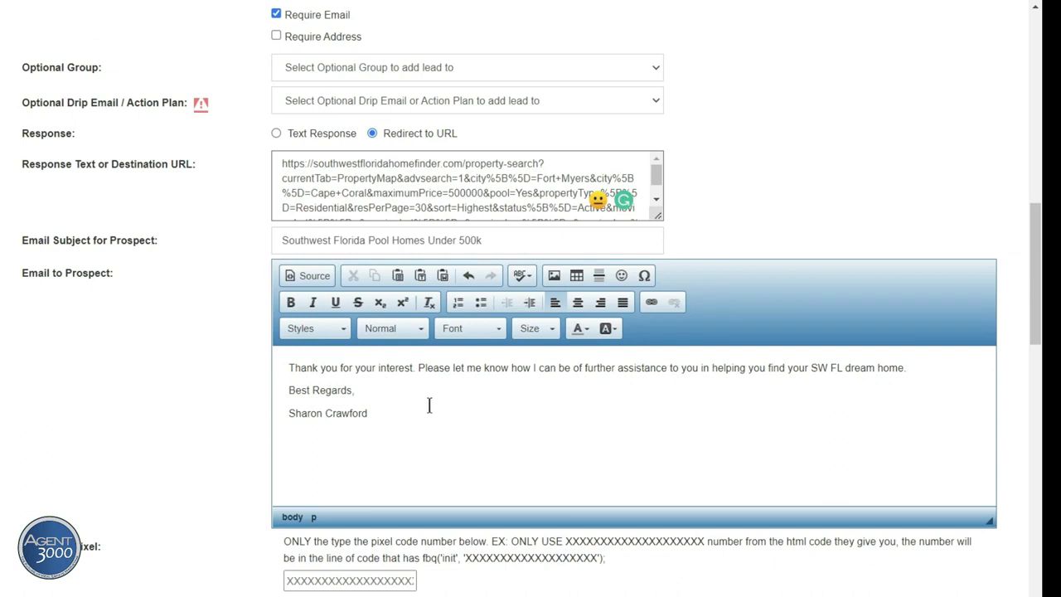
Step: Add a 'View my website.' line under the thank-you sentence and select it
left_click(407, 384)
key("Return")
key("Return")
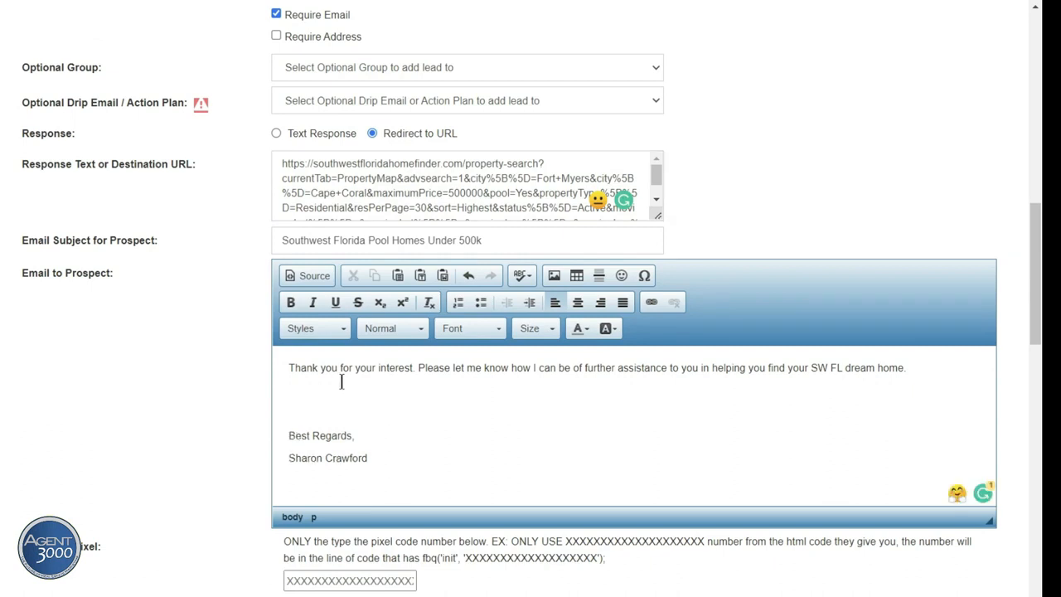
left_click(295, 388)
left_click(299, 390)
type("View my website.")
left_click_drag(375, 391, 283, 388)
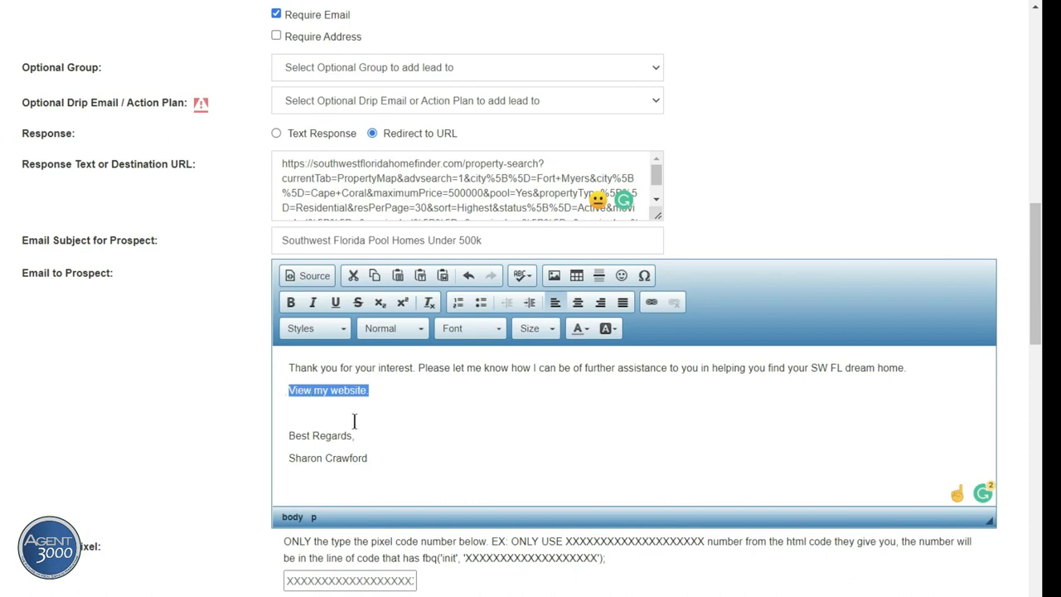
left_click(651, 305)
left_click(651, 305)
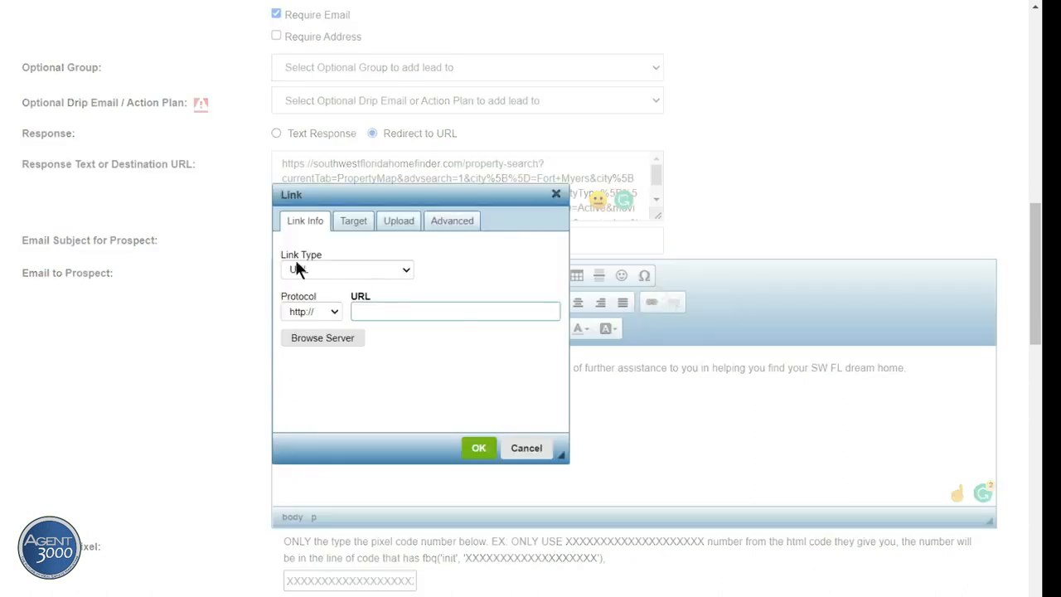
left_click(338, 263)
left_click(338, 262)
left_click(370, 312)
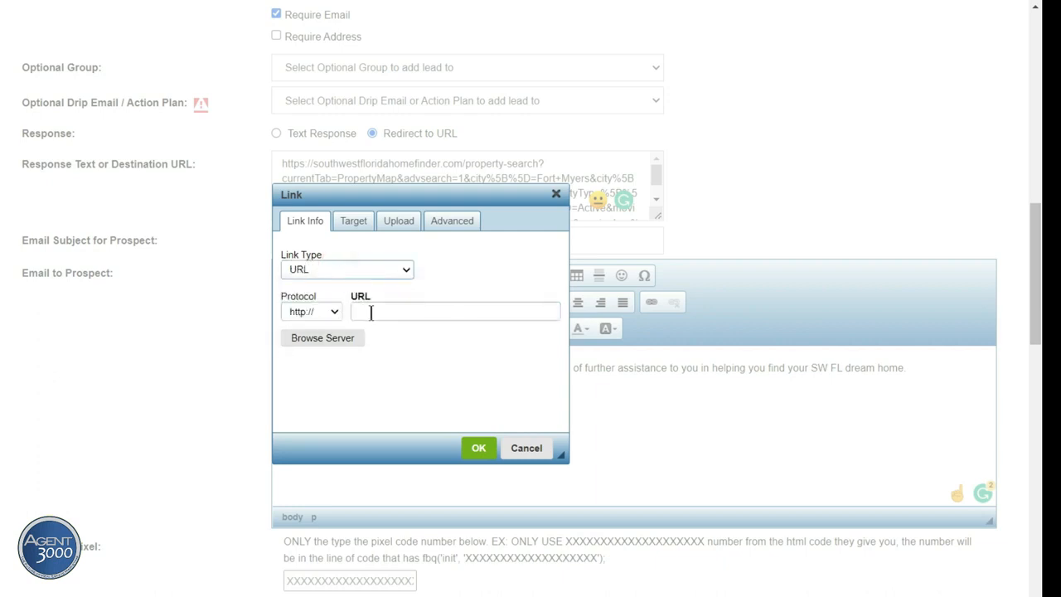
left_click(365, 311)
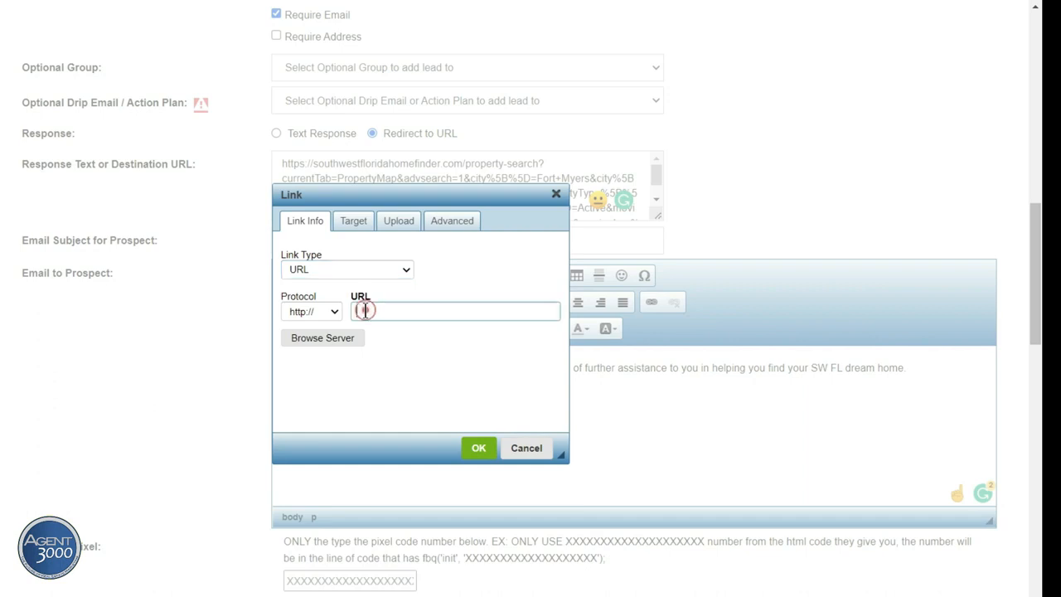
right_click(364, 311)
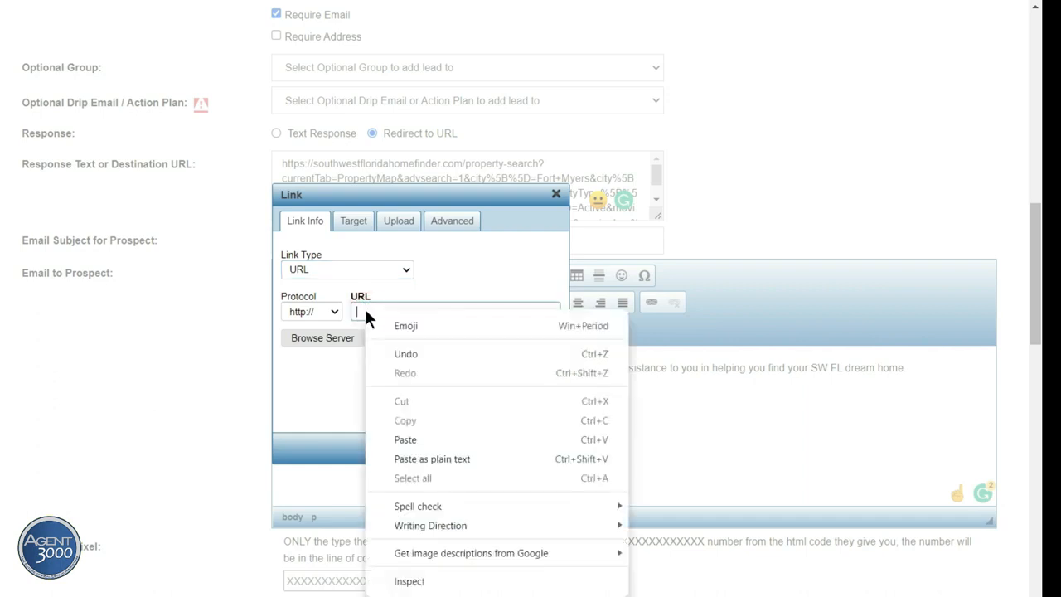
left_click(407, 439)
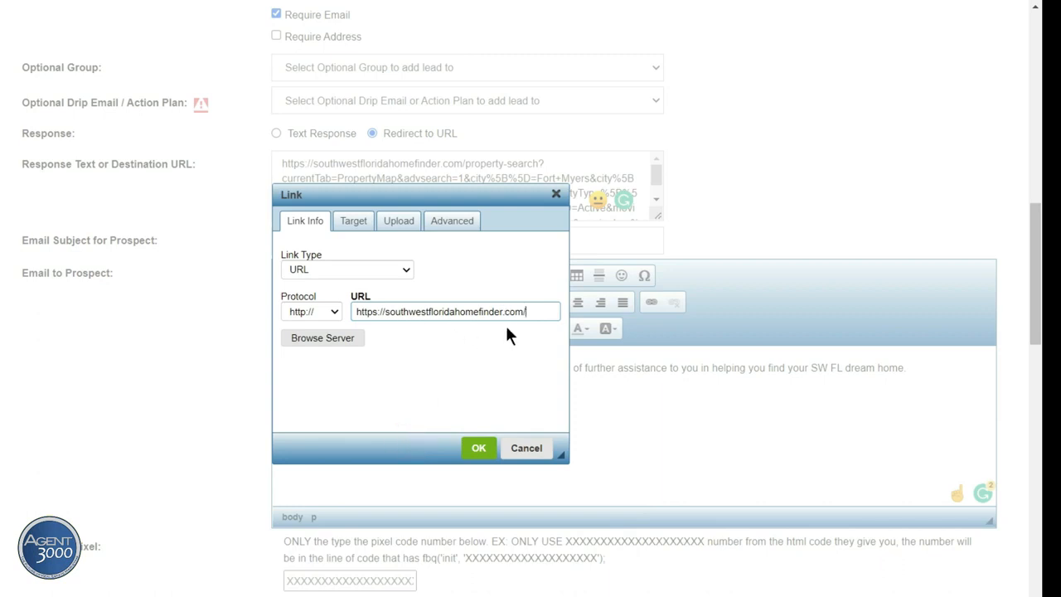
left_click(476, 447)
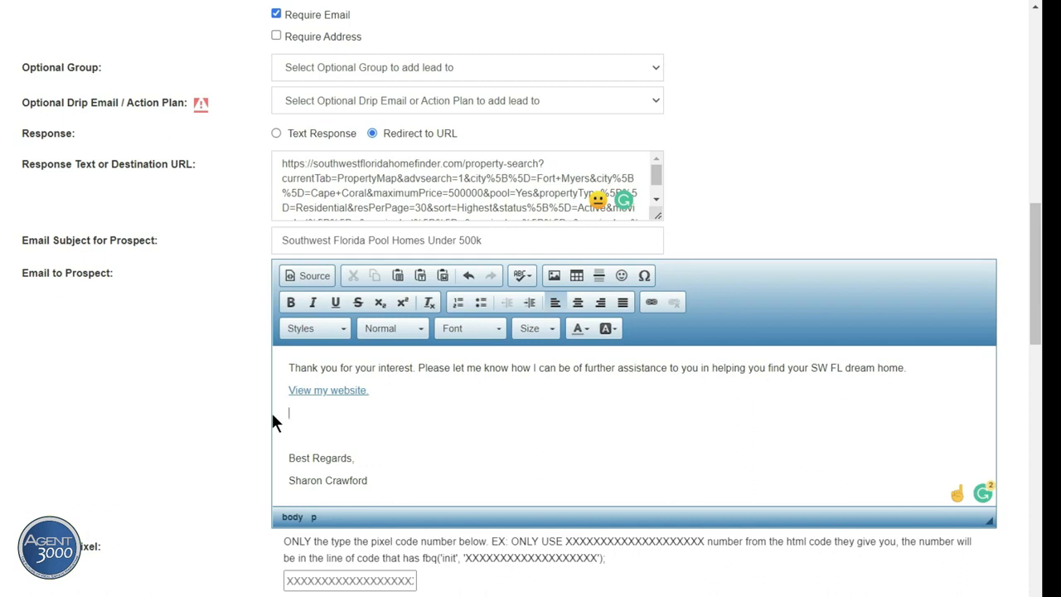
type("lick Here to view tips o")
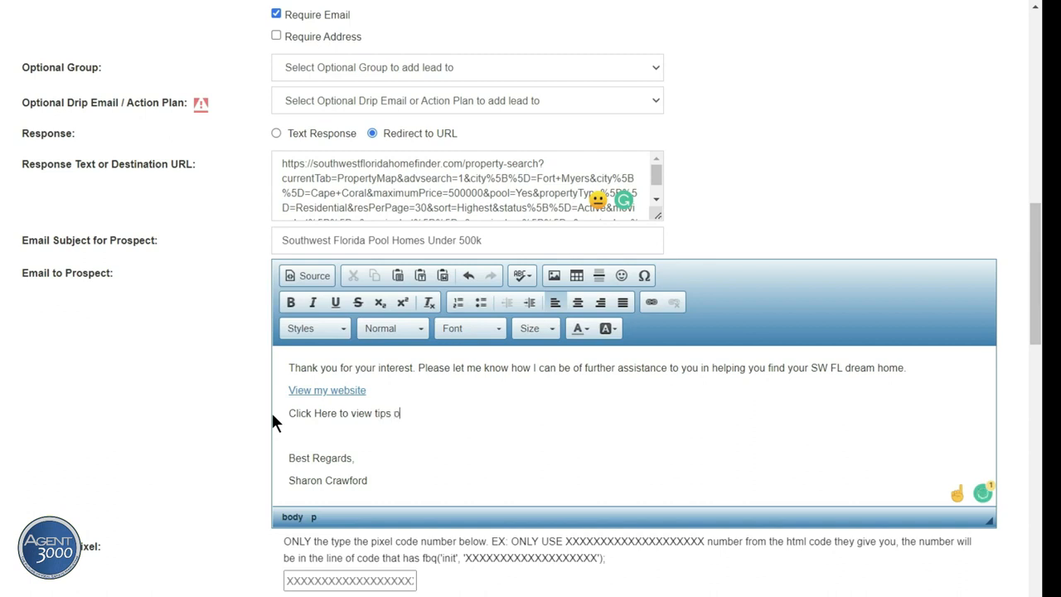
type("n SW FL living.")
Step: Turn 'Click Here' into a link, setting its target through the Upload tab
left_click_drag(336, 412, 288, 414)
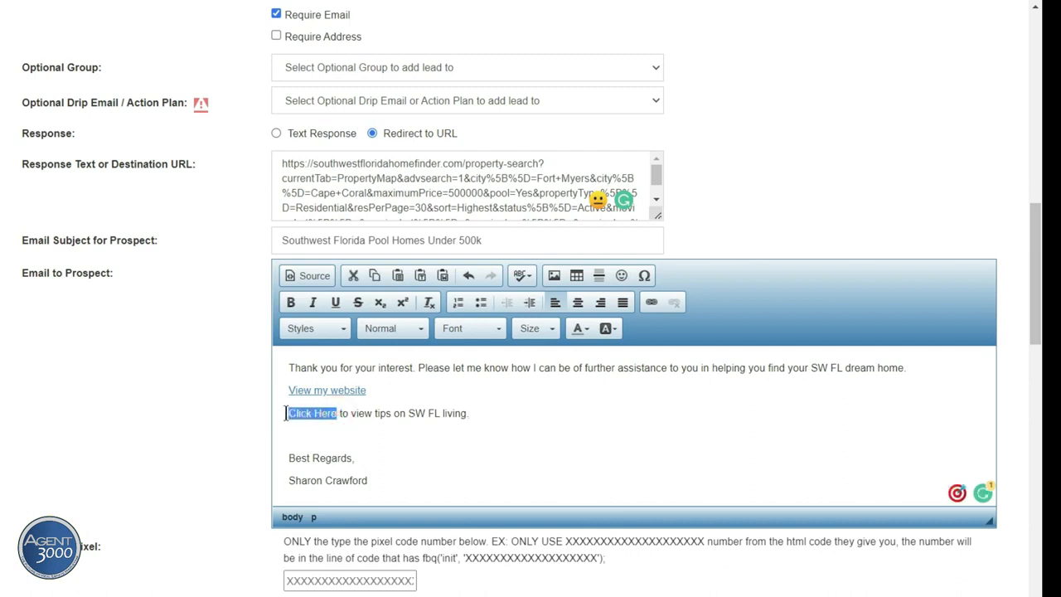
left_click(653, 304)
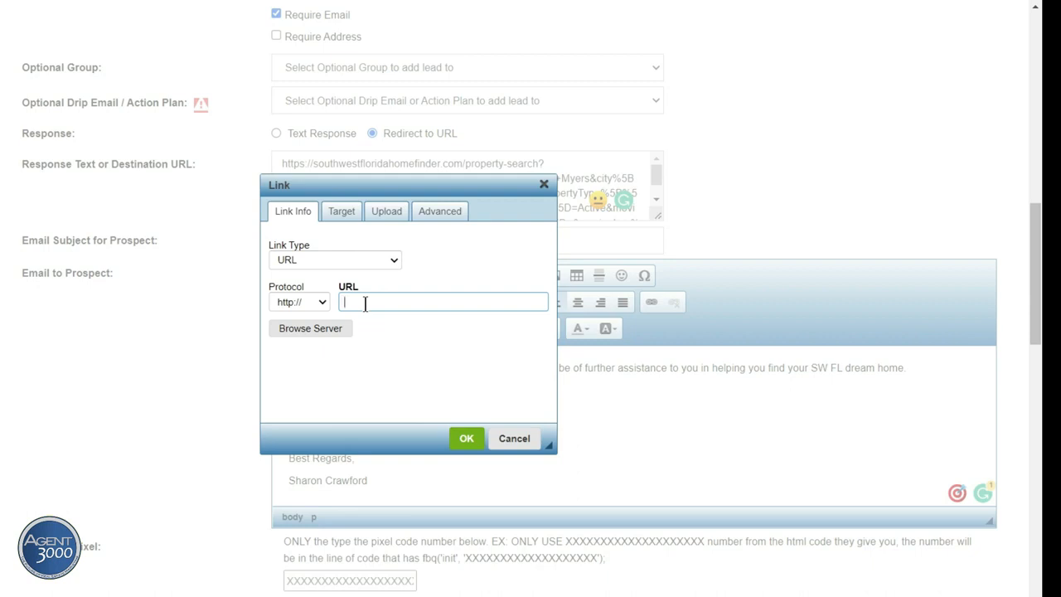
left_click(384, 210)
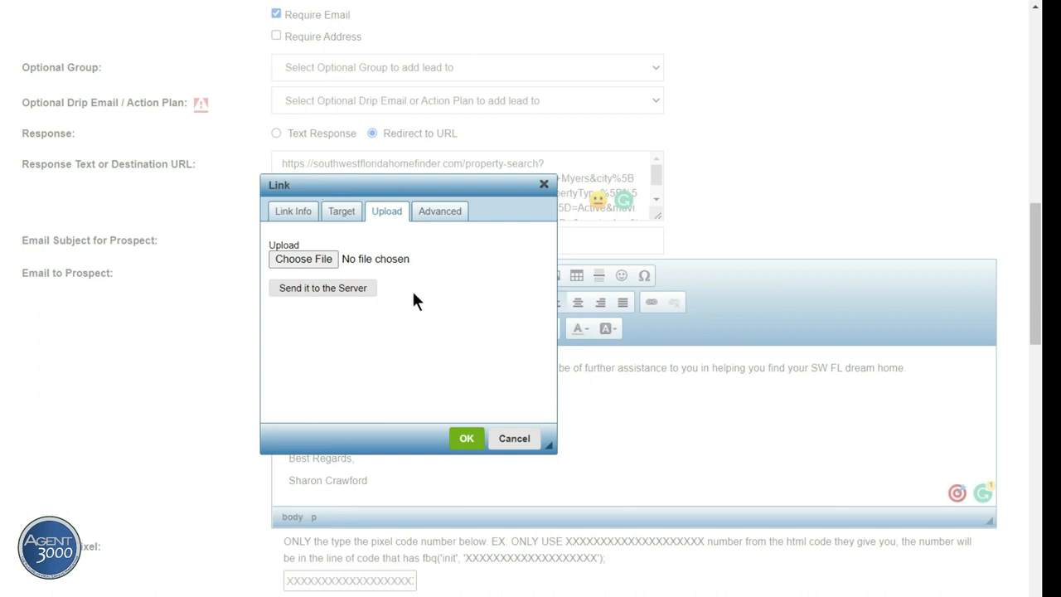
left_click(466, 437)
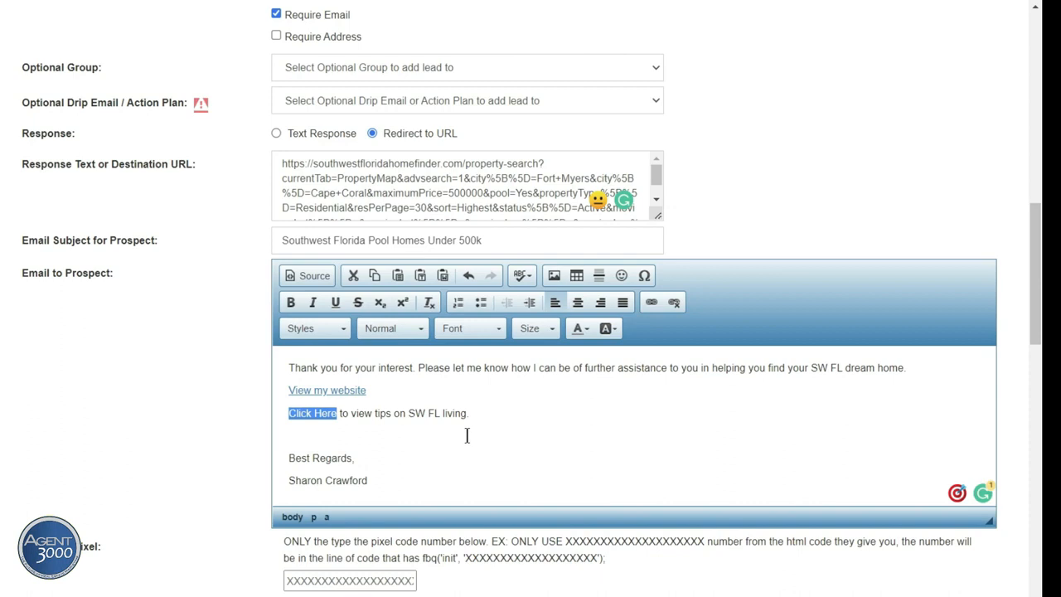
left_click(467, 434)
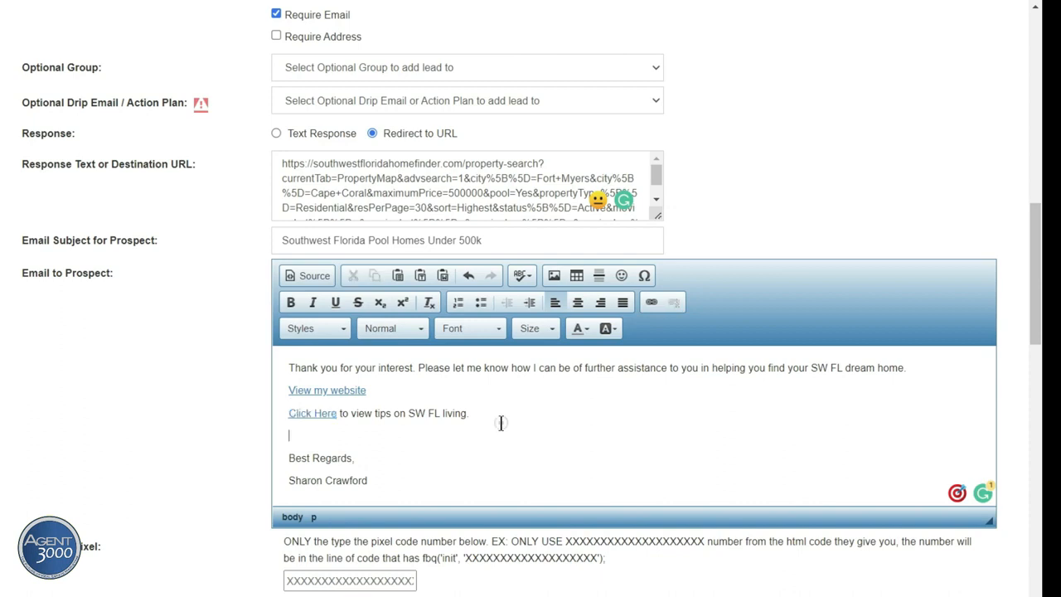
scroll(509, 448, "down", 1)
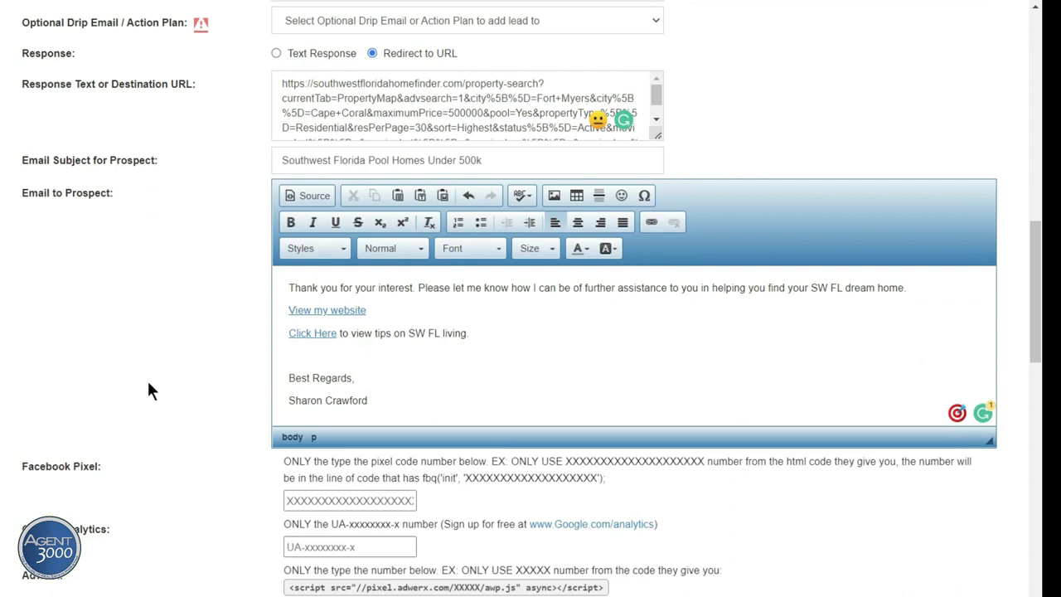
Step: Open the live Fort Myers Beach Villas page (10671), then the Live the Good Life! page
scroll(149, 387, "down", 4)
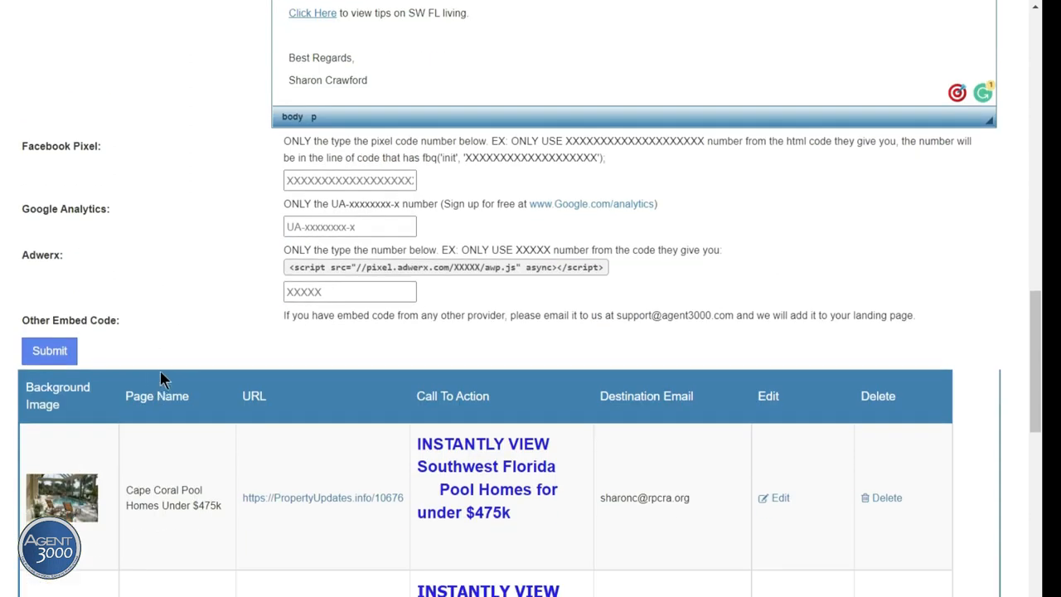
scroll(189, 428, "down", 3)
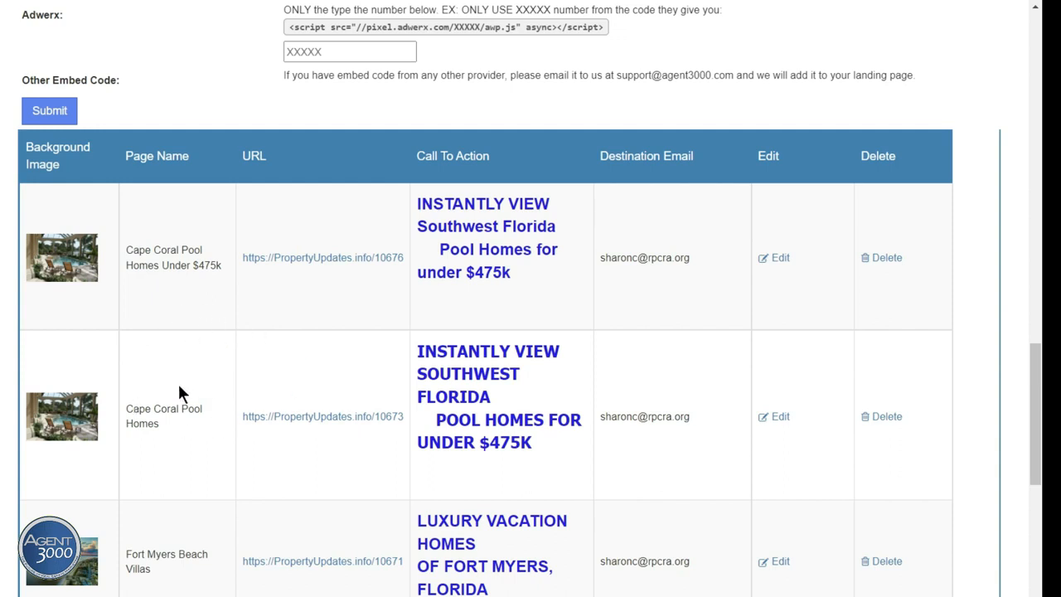
scroll(179, 387, "down", 2)
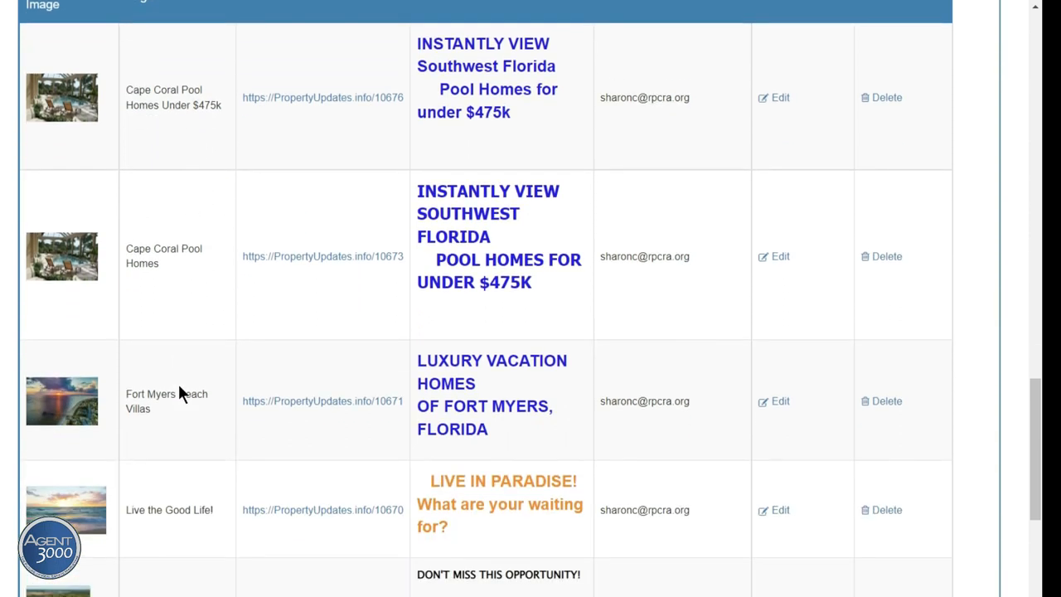
left_click(321, 403)
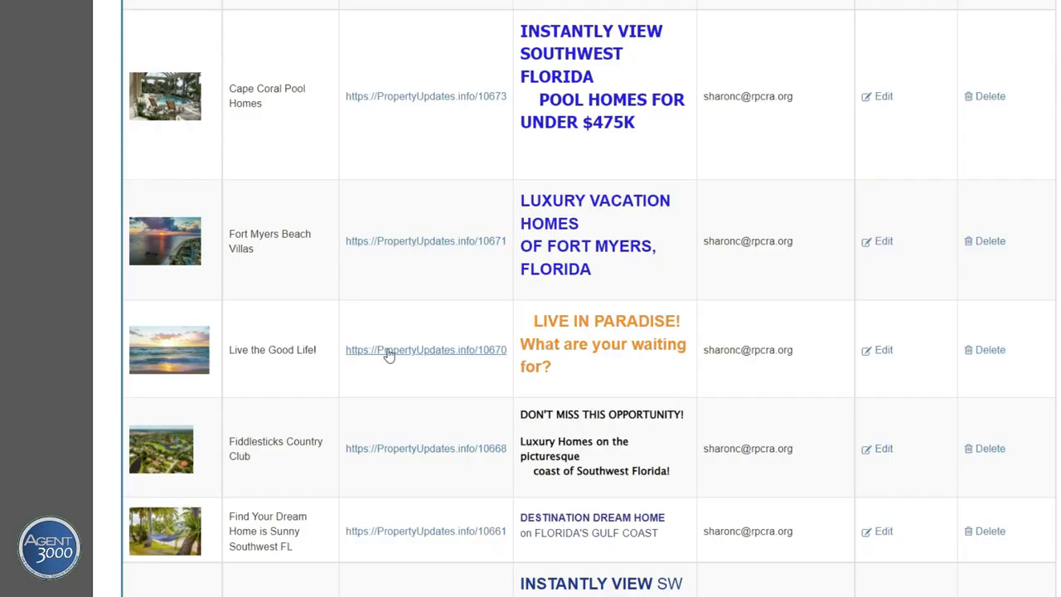
left_click(385, 349)
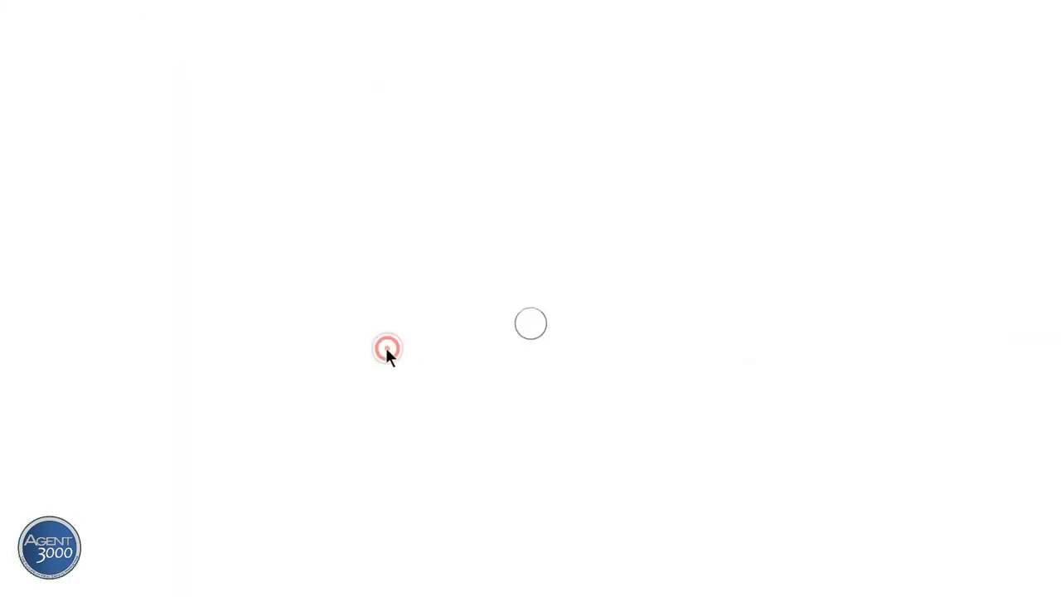